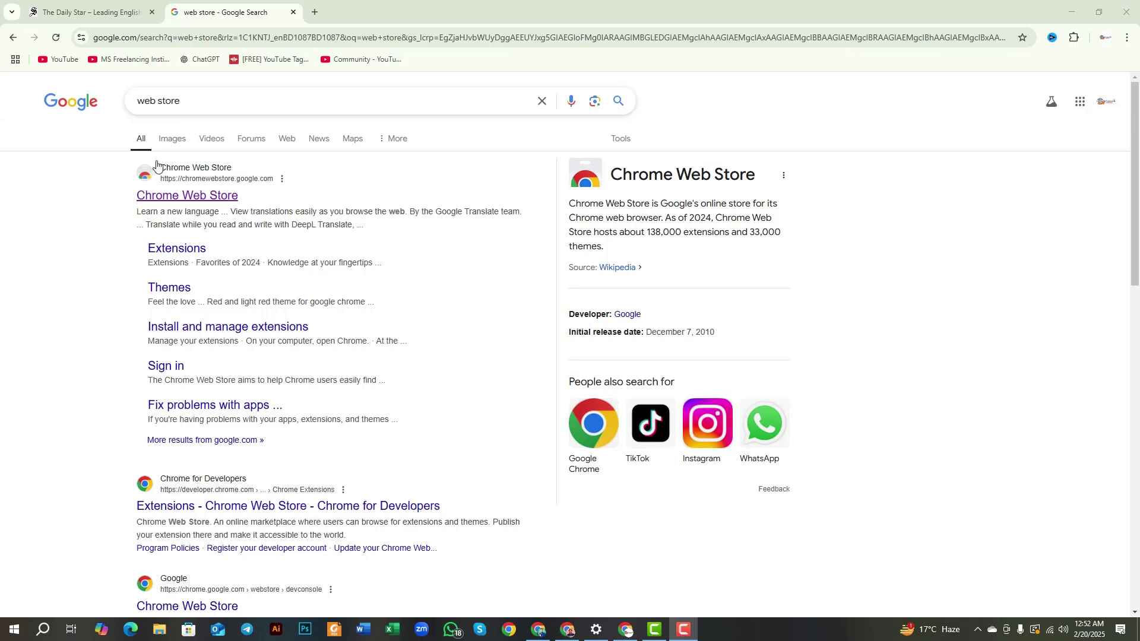
{"action": "left_click_drag", "start_coordinate": [181, 102], "coordinate": [134, 105]}
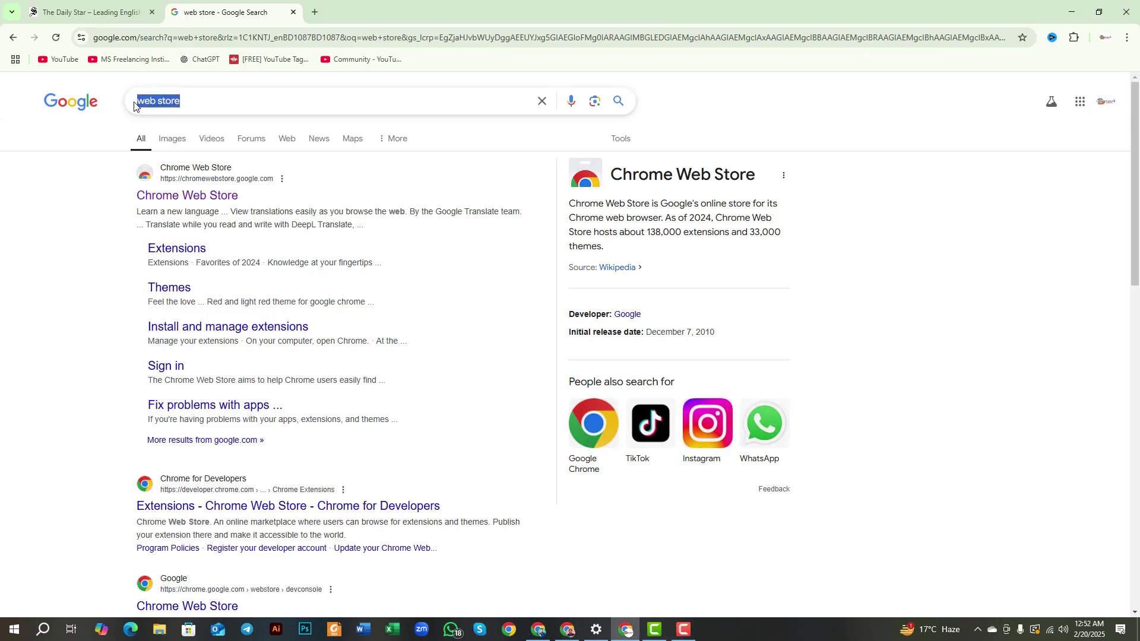
{"action": "left_click", "coordinate": [171, 99]}
{"action": "left_click", "coordinate": [65, 272]}
{"action": "left_click_drag", "start_coordinate": [183, 102], "coordinate": [138, 102]}
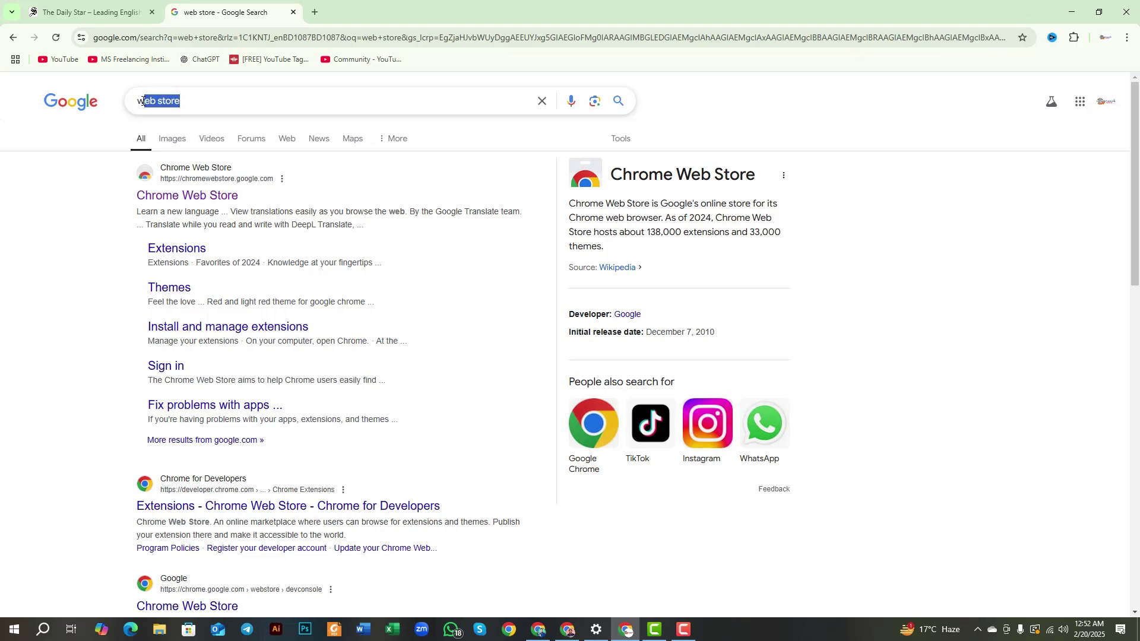
{"action": "left_click", "coordinate": [105, 135]}
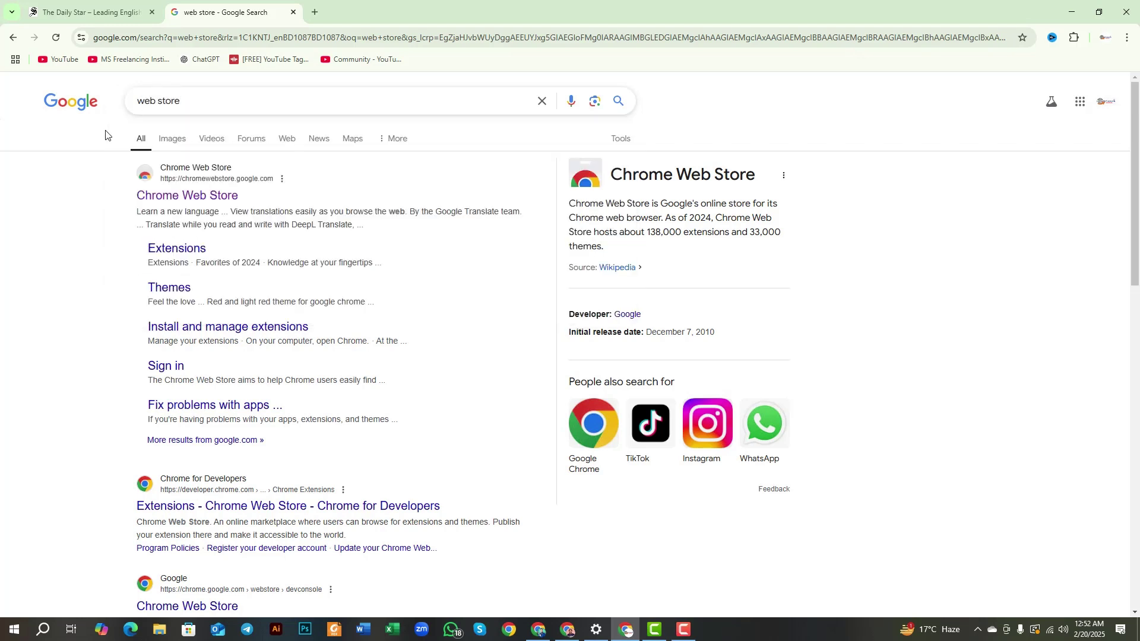
- Open the Chrome Web Store from the search results and find the Google Translate extension's page by searching for "google"
{"action": "left_click", "coordinate": [206, 199]}
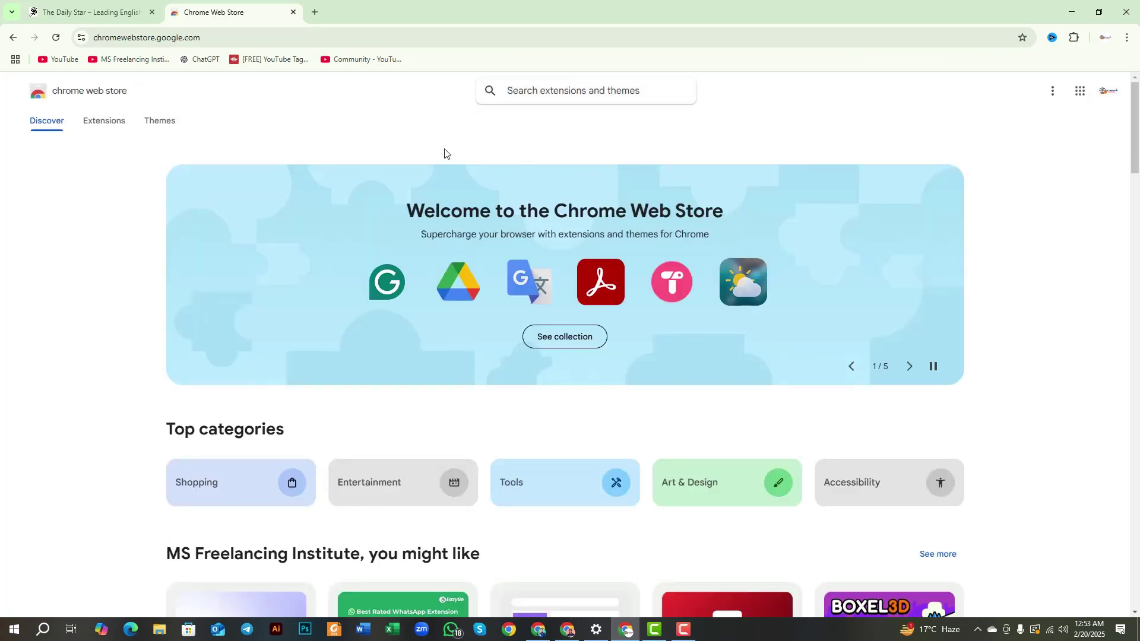
{"action": "left_click", "coordinate": [530, 97]}
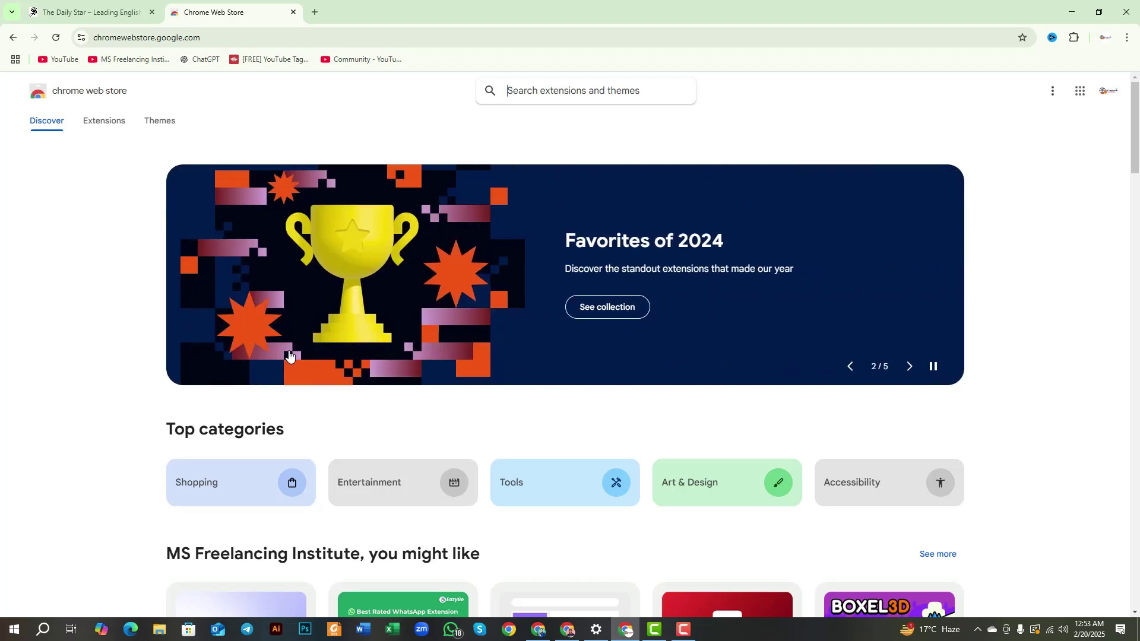
{"action": "type", "text": "googl"}
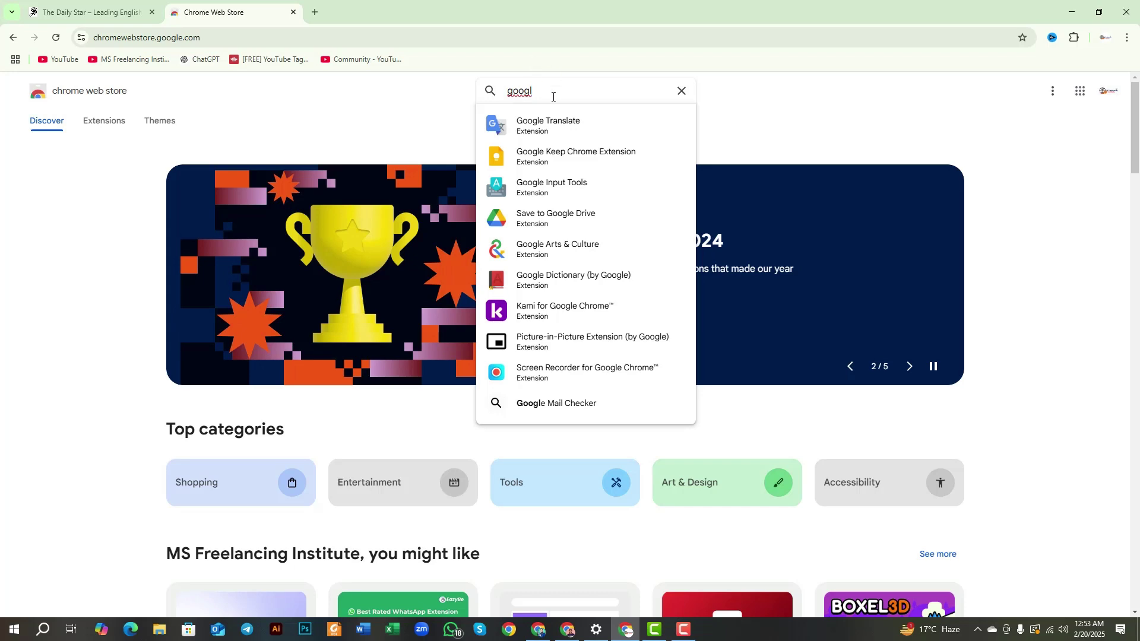
{"action": "type", "text": "e"}
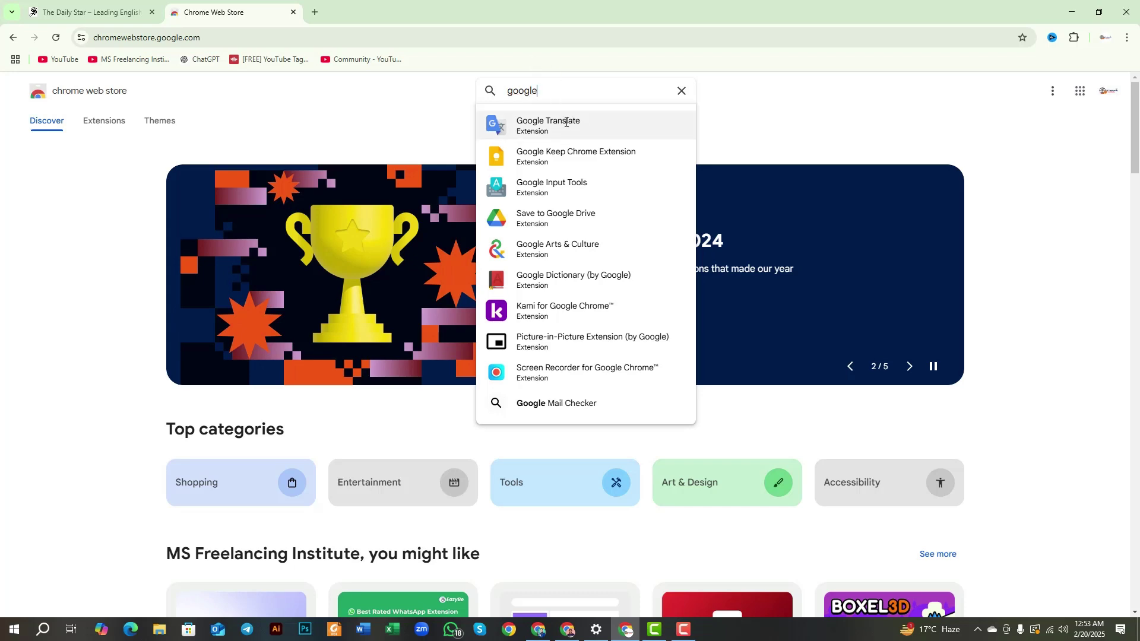
{"action": "left_click", "coordinate": [566, 122]}
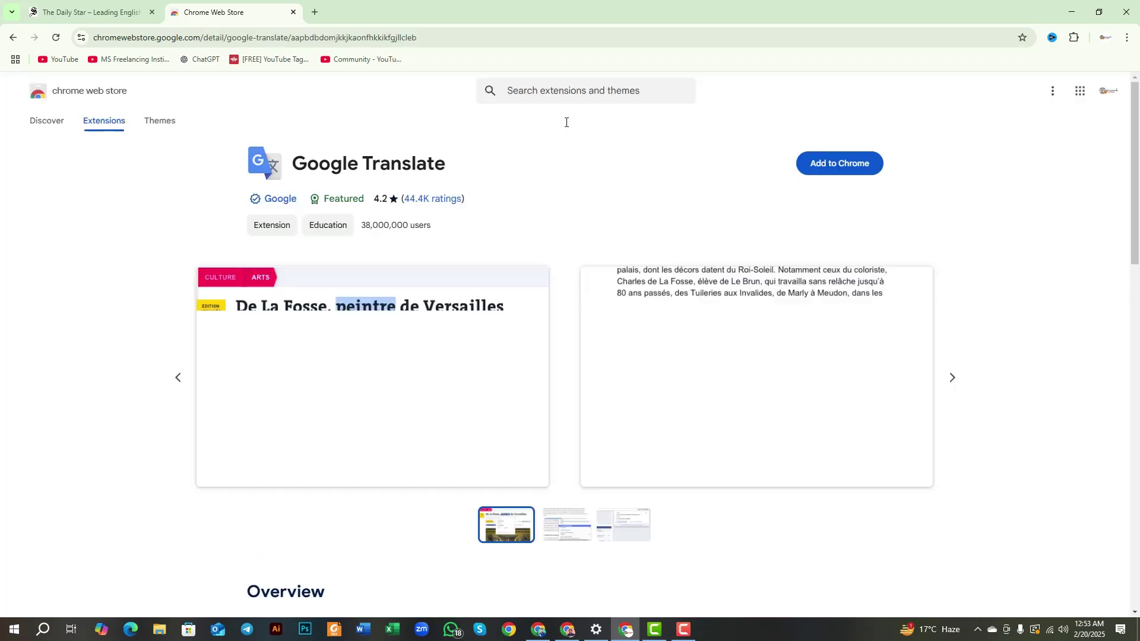
- Add the Google Translate extension to Chrome and approve its installation
{"action": "left_click", "coordinate": [814, 164]}
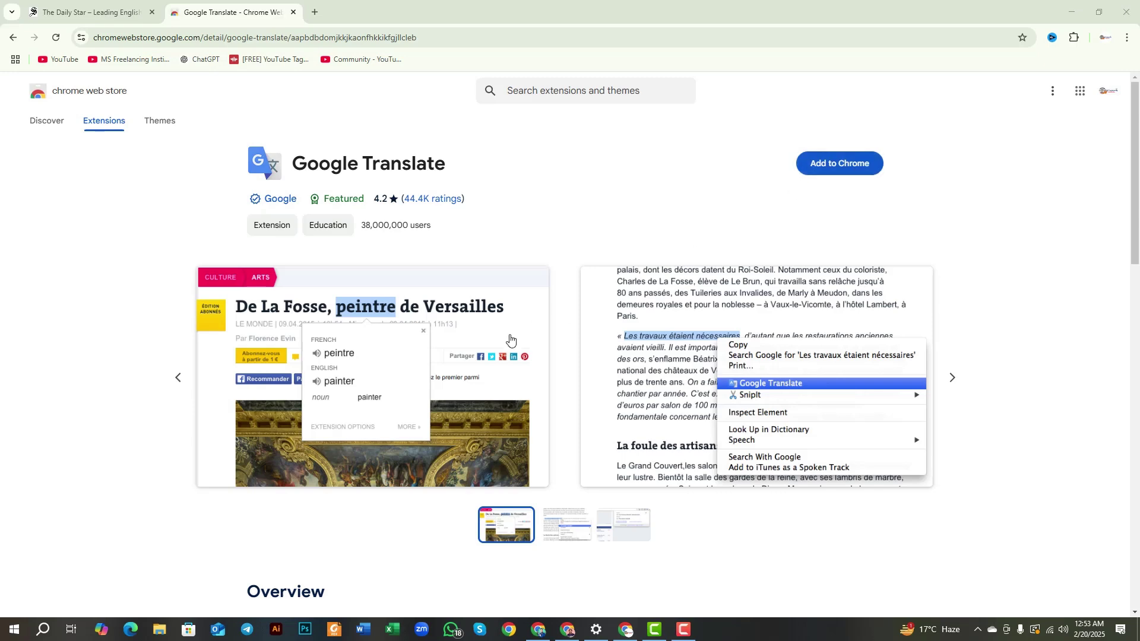
{"action": "left_click", "coordinate": [512, 339]}
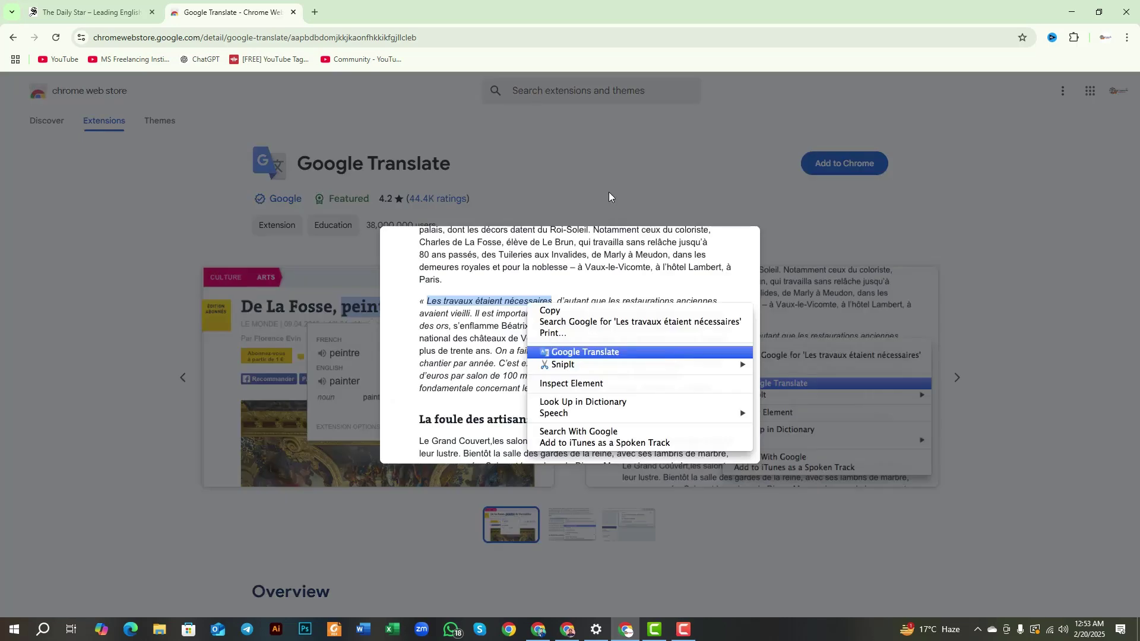
{"action": "left_click", "coordinate": [610, 196]}
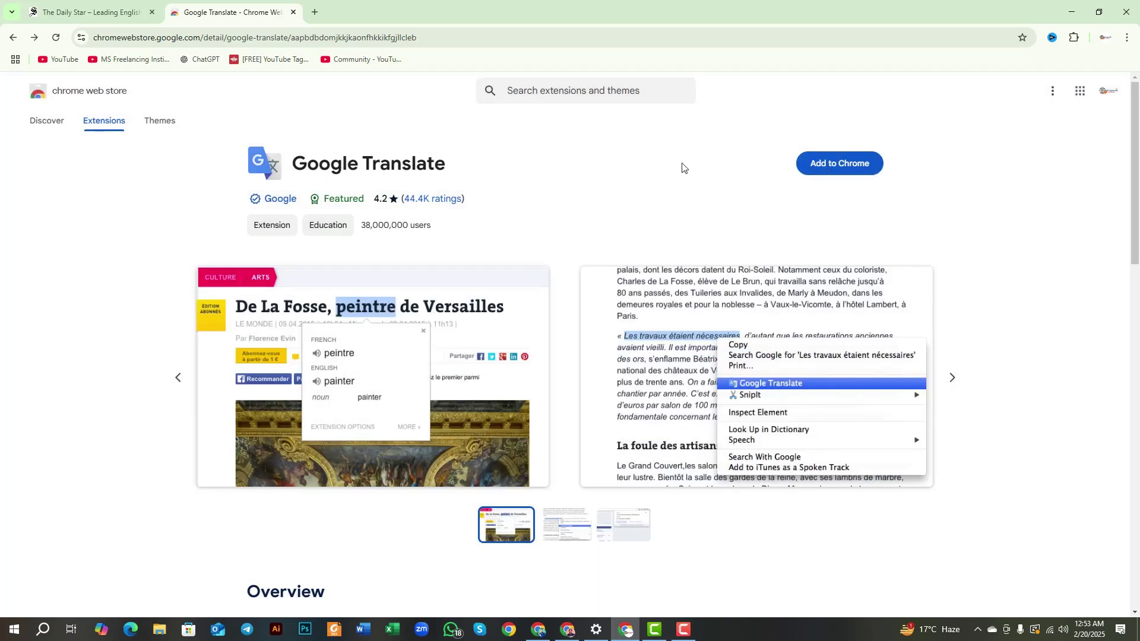
{"action": "left_click", "coordinate": [850, 167]}
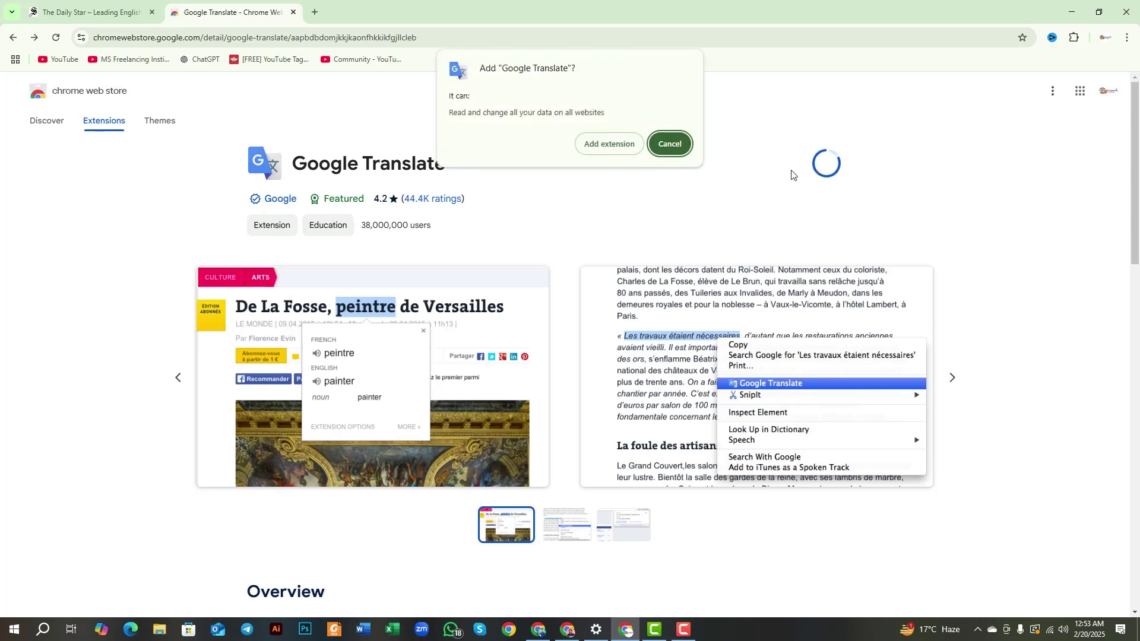
{"action": "left_click", "coordinate": [600, 148]}
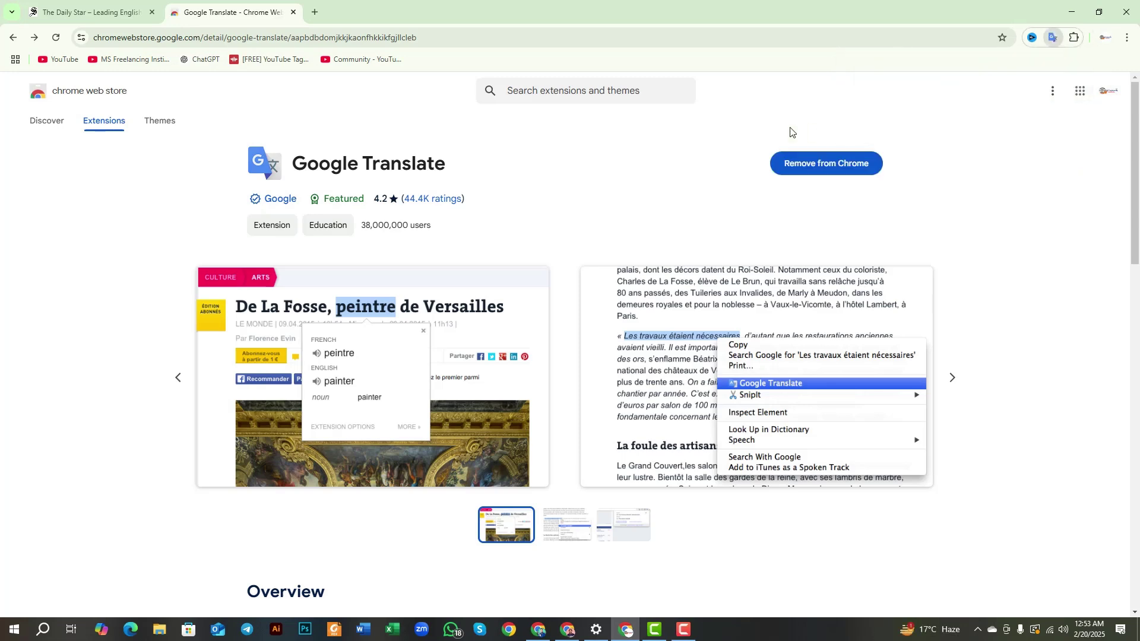
- Switch to the open Daily Star site and reload thedailystar.net
{"action": "left_click", "coordinate": [67, 3]}
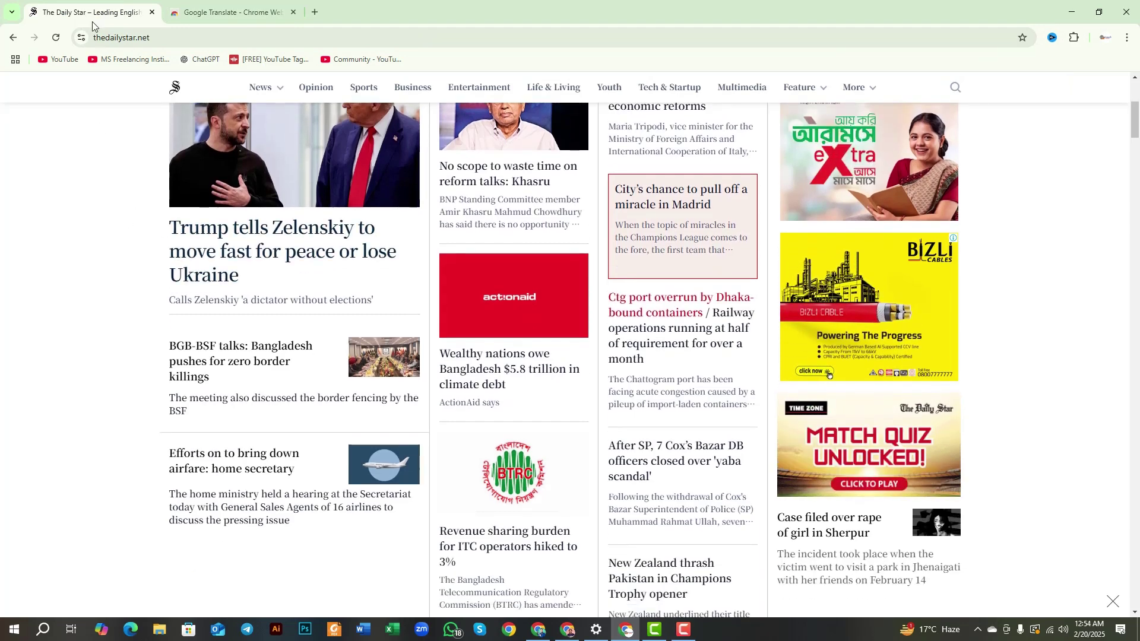
{"action": "left_click", "coordinate": [95, 37]}
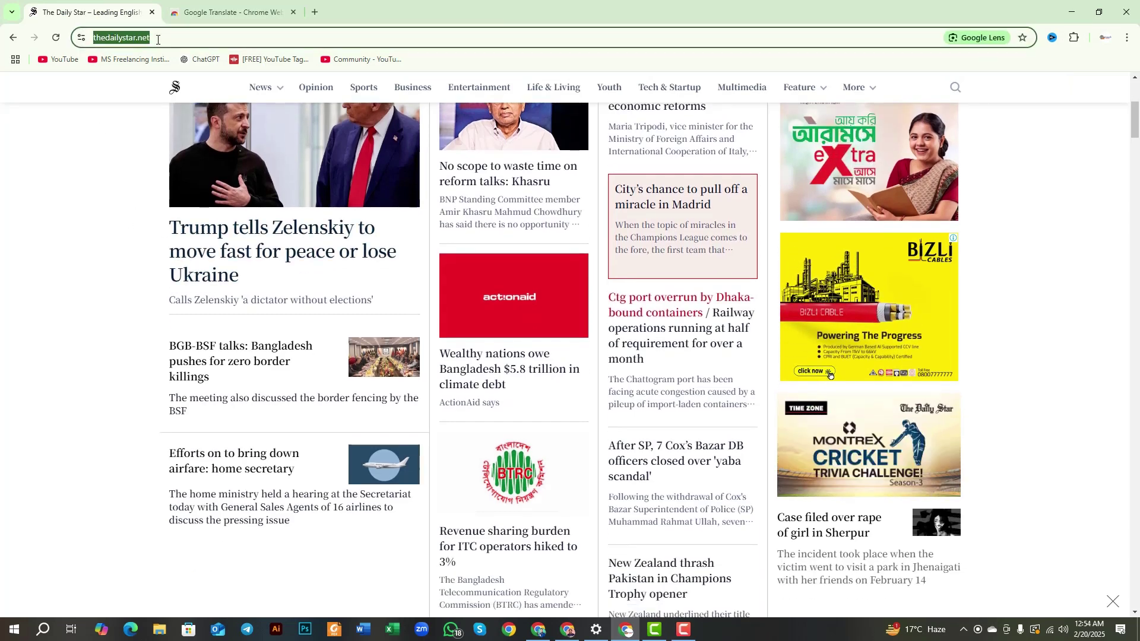
{"action": "left_click", "coordinate": [137, 37]}
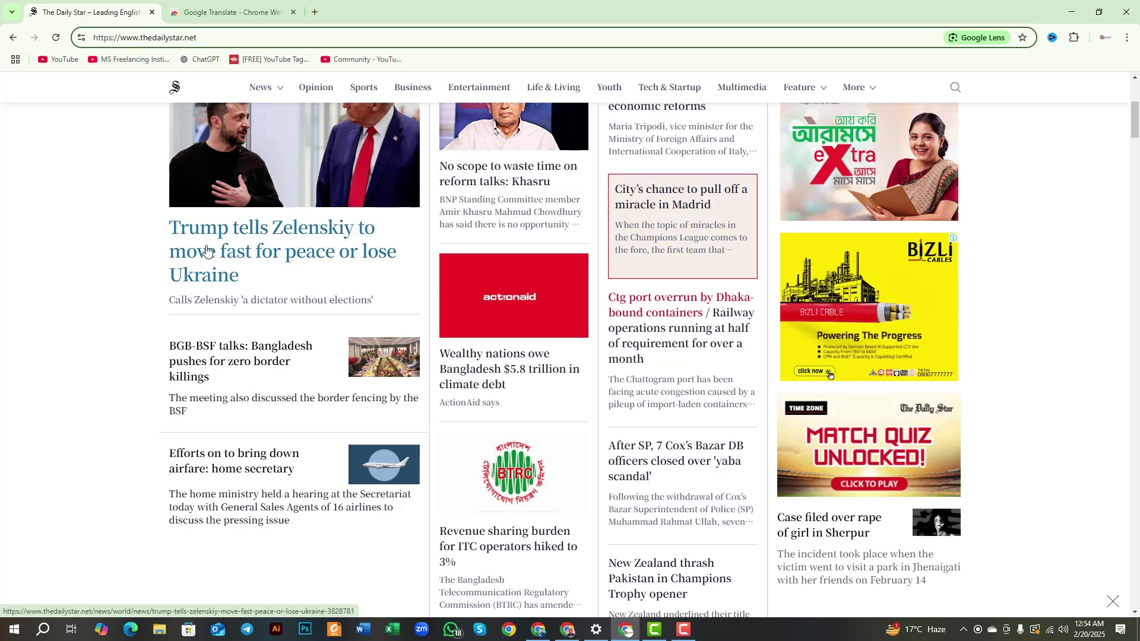
{"action": "key", "text": "Return"}
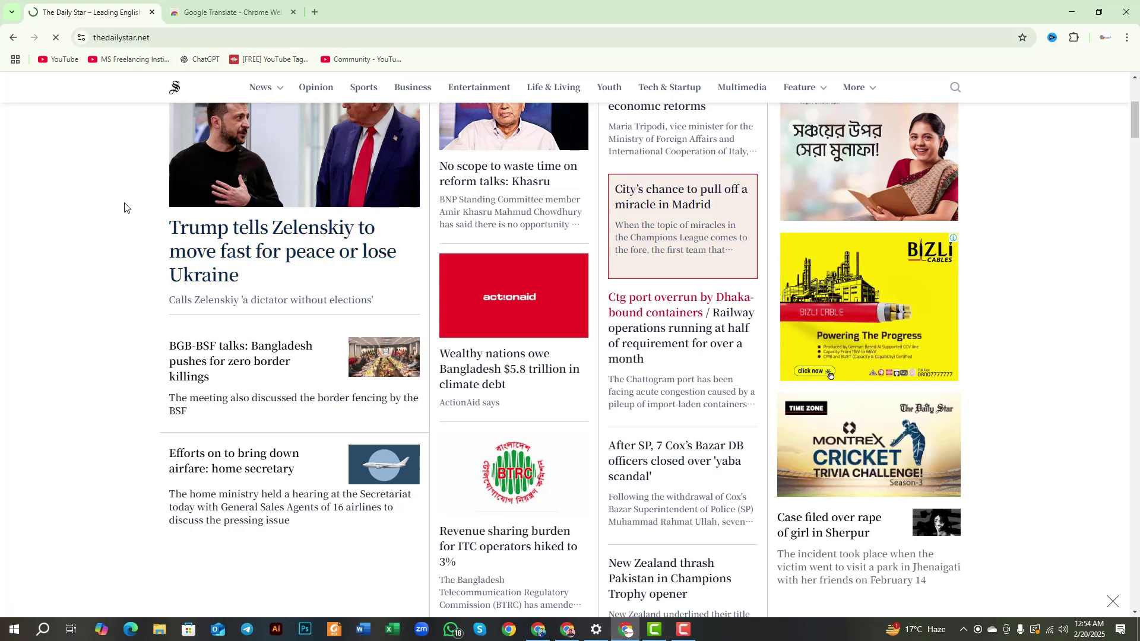
{"action": "left_click", "coordinate": [12, 37]}
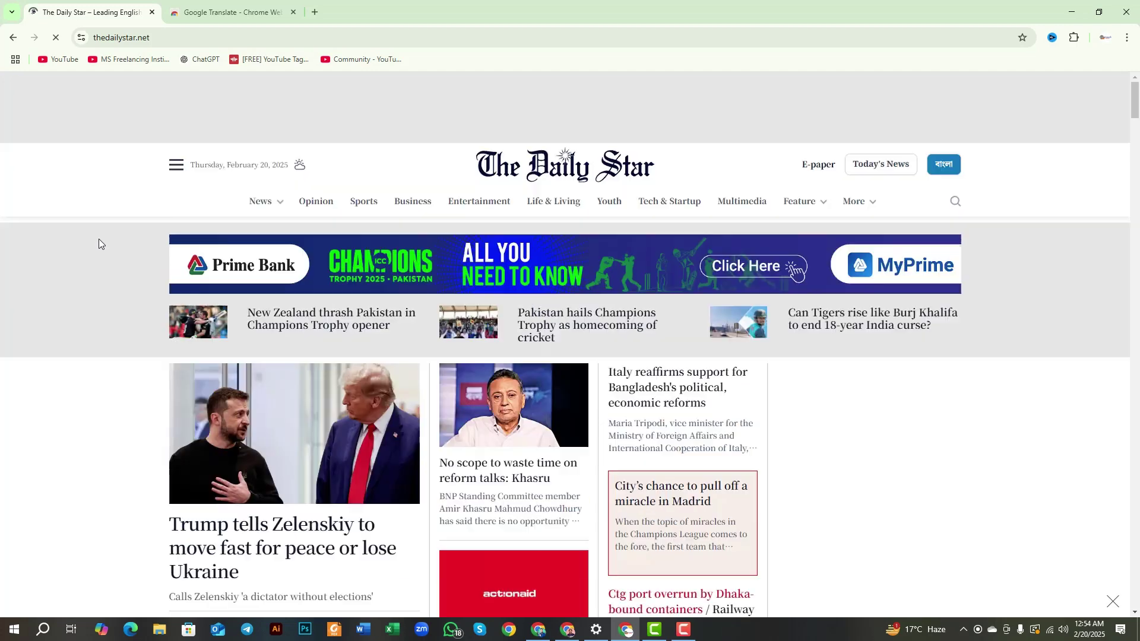
- Highlight the "BGB-BSF talks: Bangladesh pushes for zero border killings" headline to check for the translate icon, then clear the selection
{"action": "scroll", "coordinate": [99, 240], "scroll_direction": "down", "scroll_amount": 4}
{"action": "scroll", "coordinate": [125, 270], "scroll_direction": "down", "scroll_amount": 2}
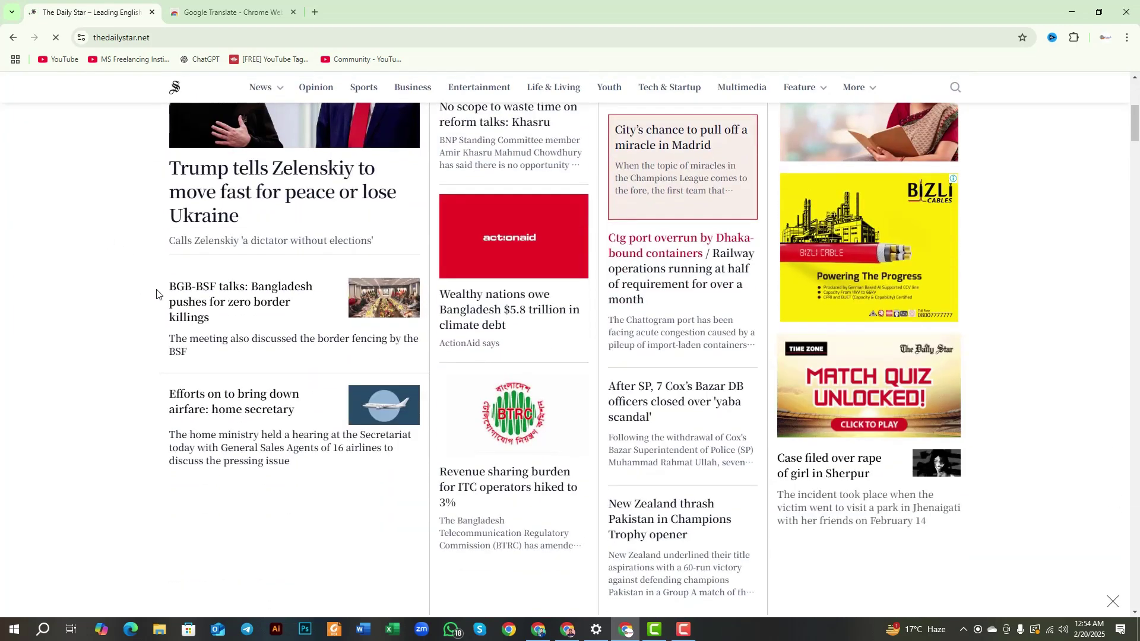
{"action": "left_click_drag", "start_coordinate": [168, 286], "coordinate": [205, 320]}
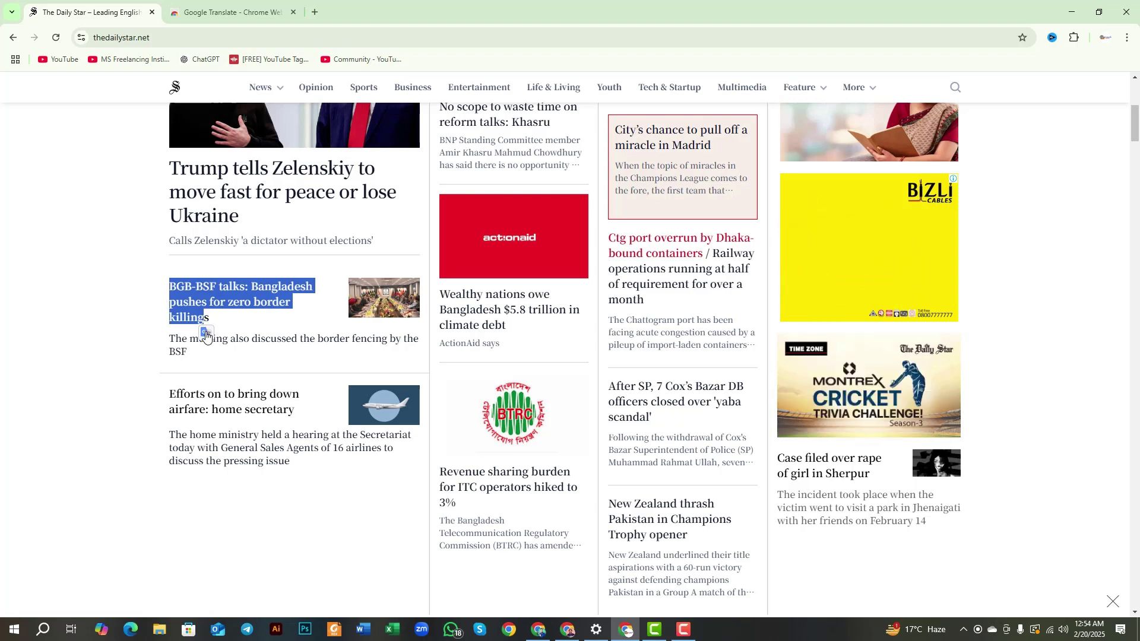
{"action": "left_click", "coordinate": [149, 286]}
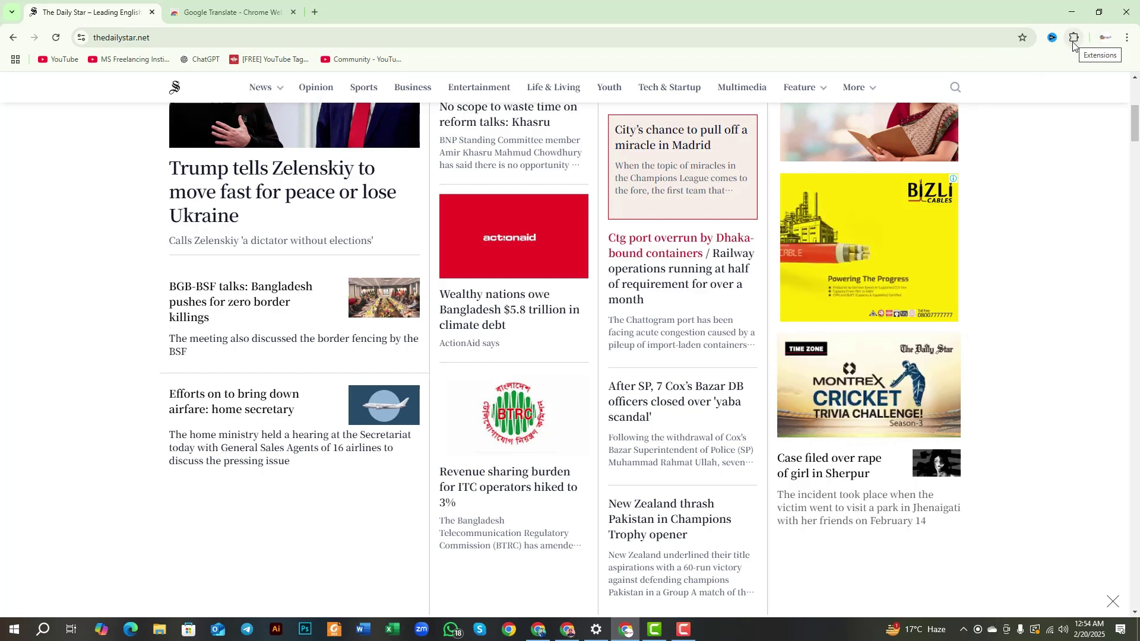
{"action": "key", "text": "Print"}
{"action": "left_click_drag", "start_coordinate": [801, 1], "coordinate": [1139, 640]}
{"action": "left_click", "coordinate": [789, 574]}
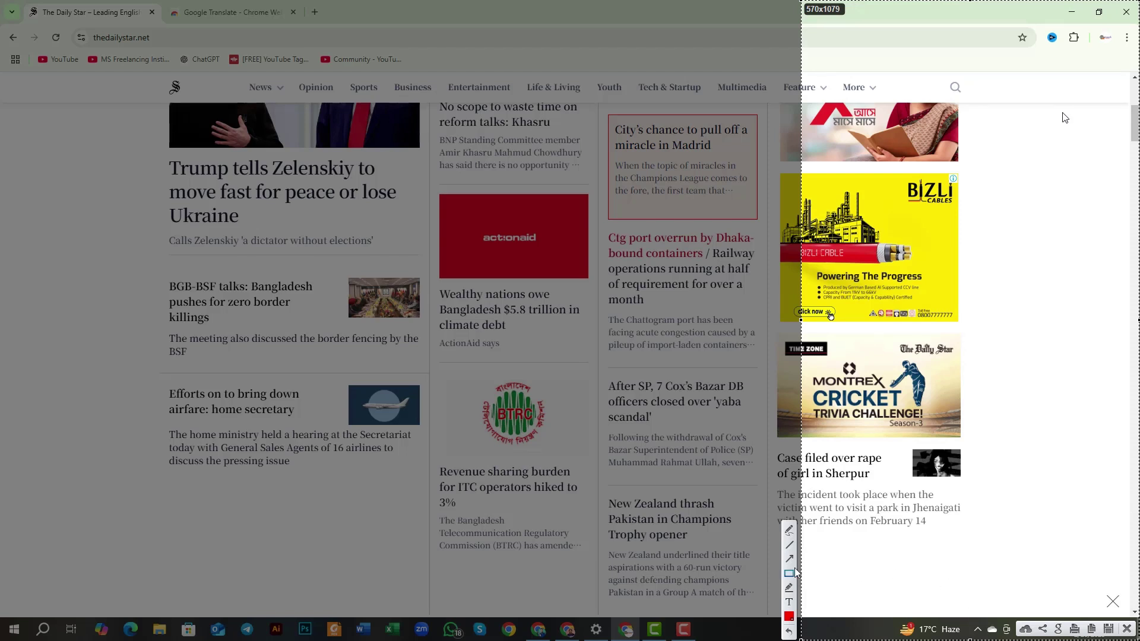
{"action": "mouse_move", "coordinate": [1036, 15]}
{"action": "left_mouse_down"}
{"action": "mouse_move", "coordinate": [1069, 55]}
{"action": "mouse_move", "coordinate": [1093, 62]}
{"action": "left_mouse_up"}
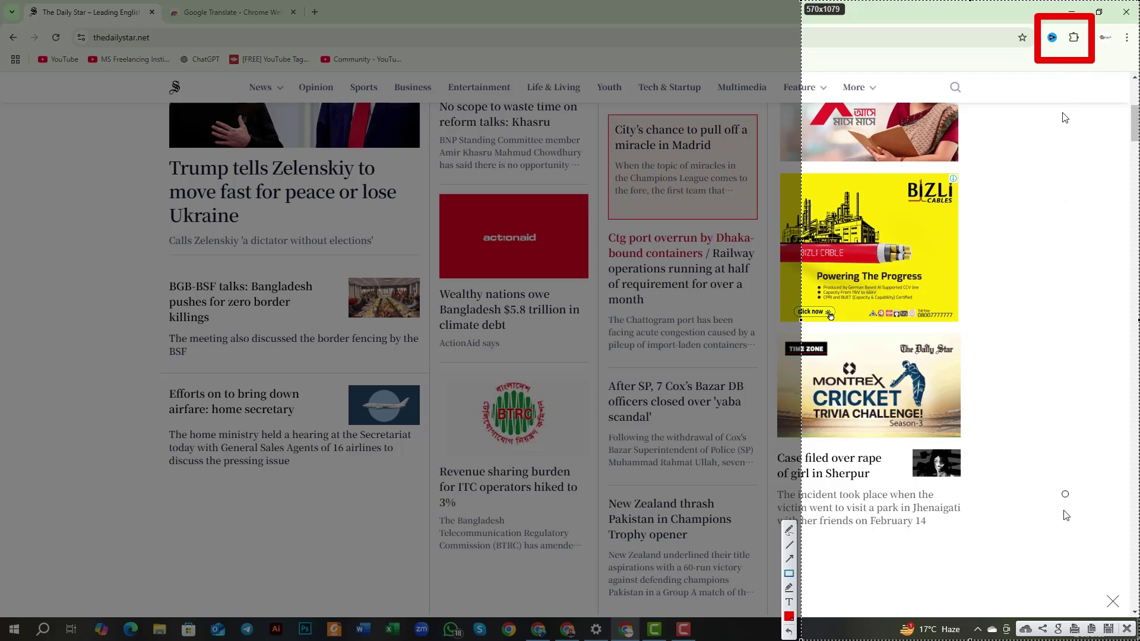
{"action": "left_click", "coordinate": [1127, 628]}
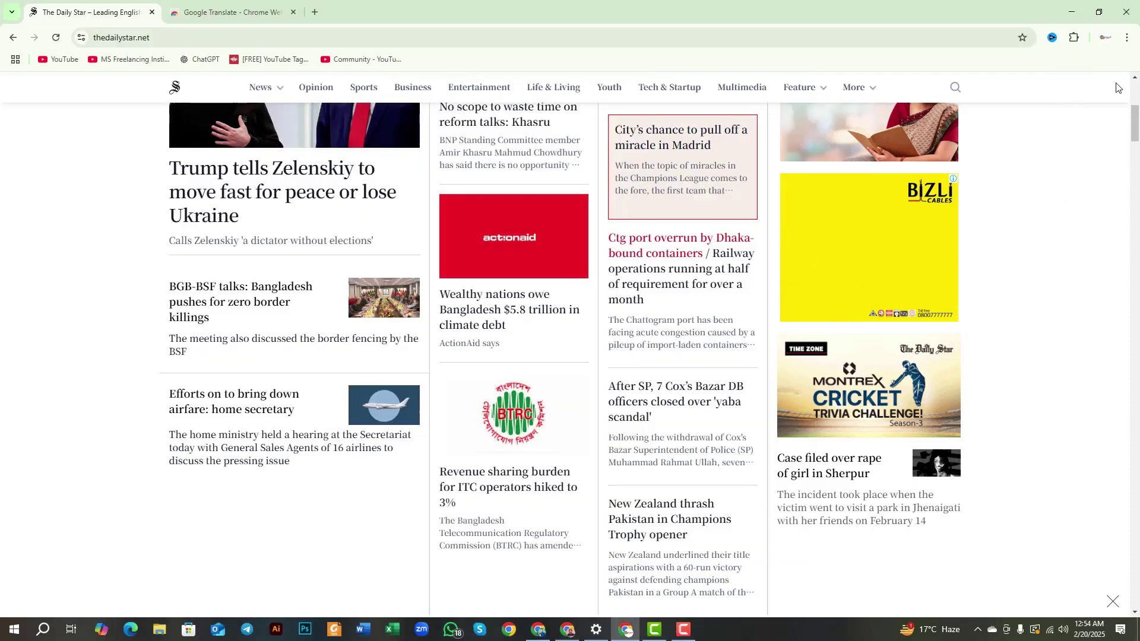
- Open the options page of the installed Google Translate extension
{"action": "left_click", "coordinate": [1074, 37]}
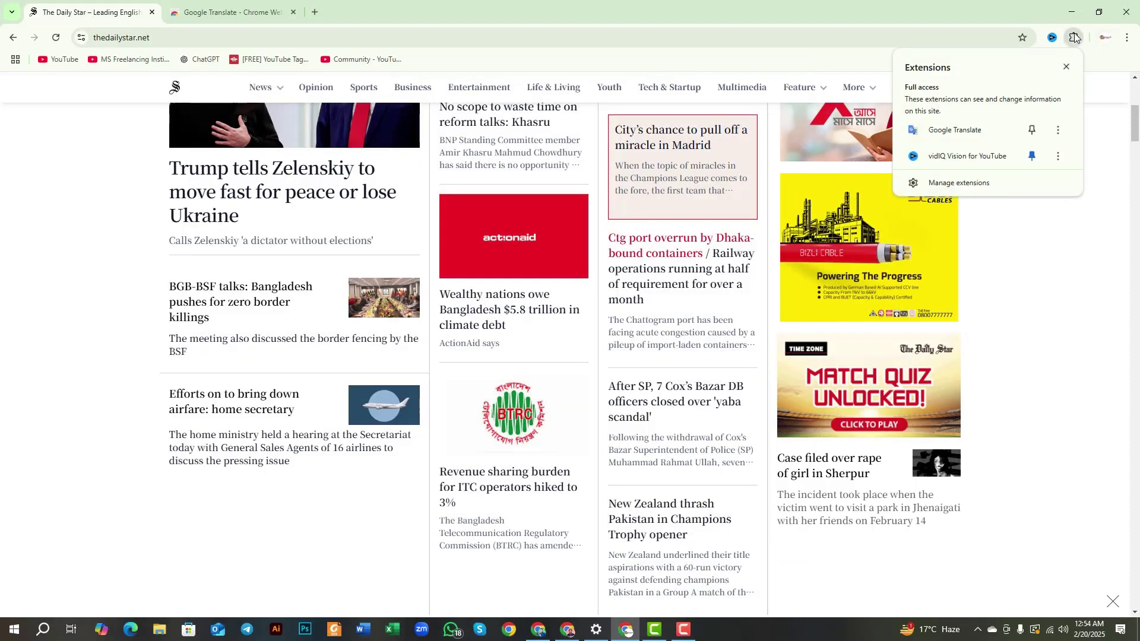
{"action": "left_click", "coordinate": [952, 132]}
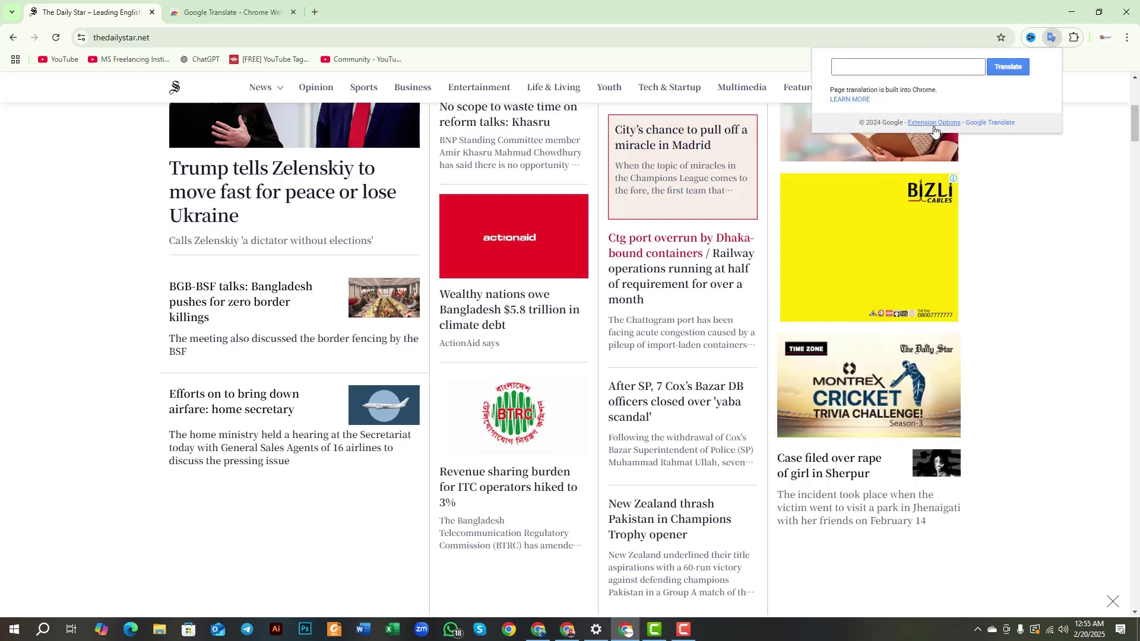
{"action": "left_click", "coordinate": [934, 123]}
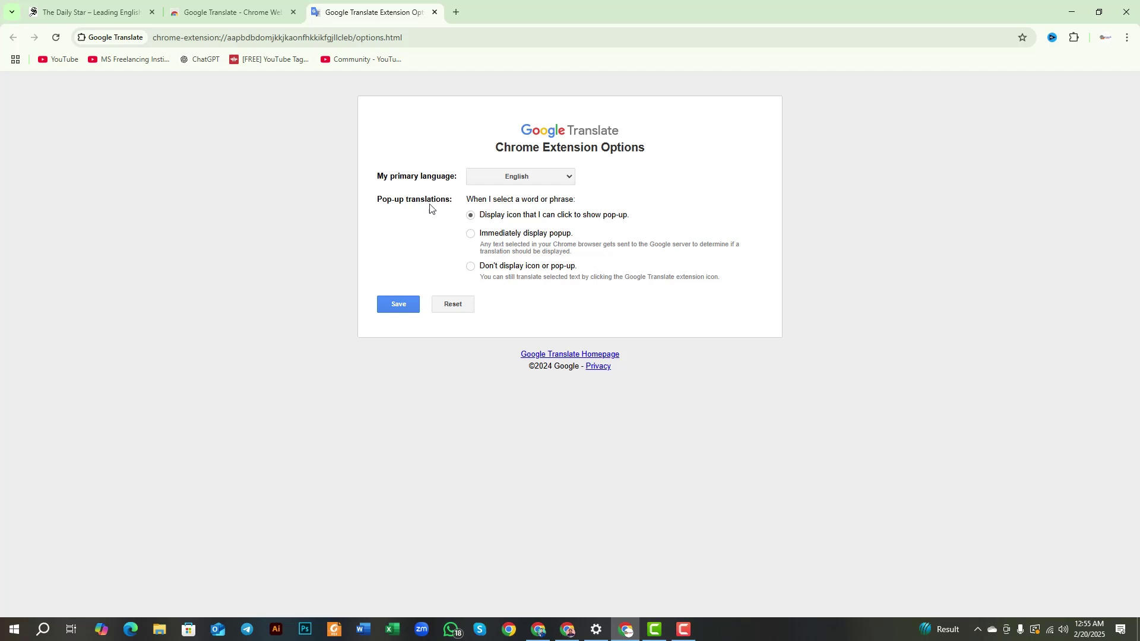
- Set the primary language in the Google Translate extension options to Bengali
{"action": "left_click", "coordinate": [500, 178]}
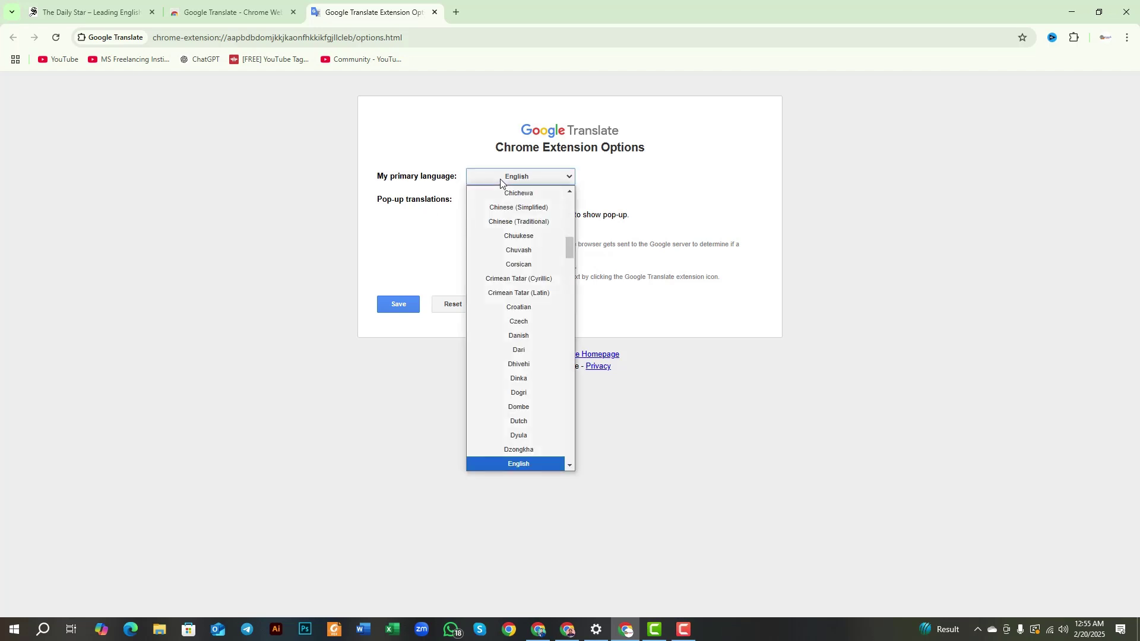
{"action": "scroll", "coordinate": [518, 249], "scroll_direction": "down", "scroll_amount": 3}
{"action": "scroll", "coordinate": [520, 257], "scroll_direction": "down", "scroll_amount": 1}
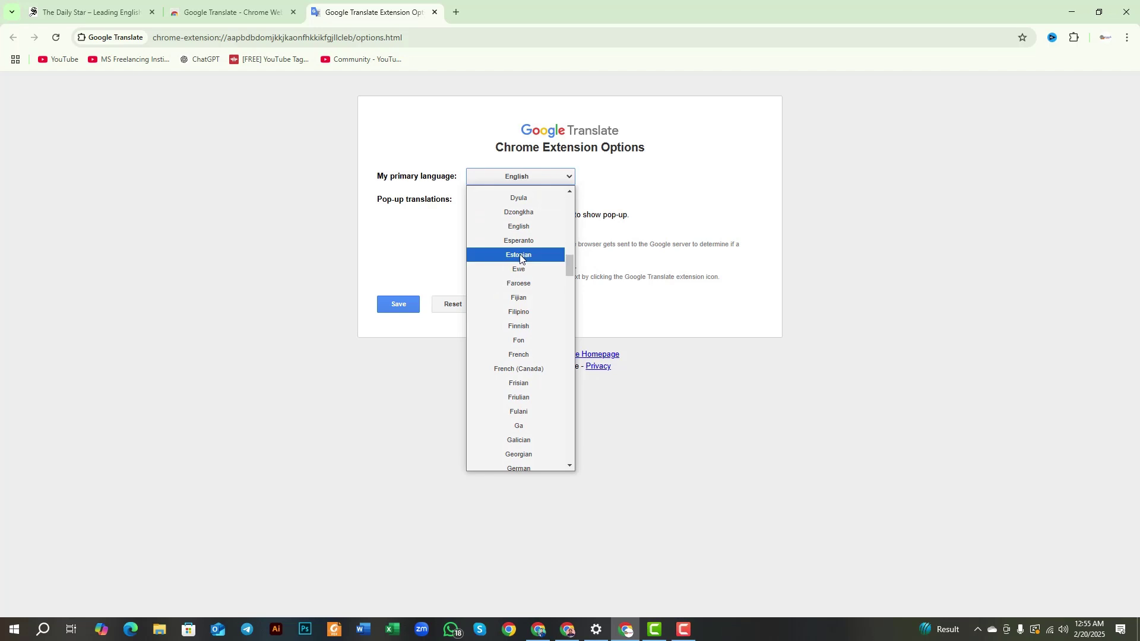
{"action": "scroll", "coordinate": [520, 257], "scroll_direction": "up", "scroll_amount": 6}
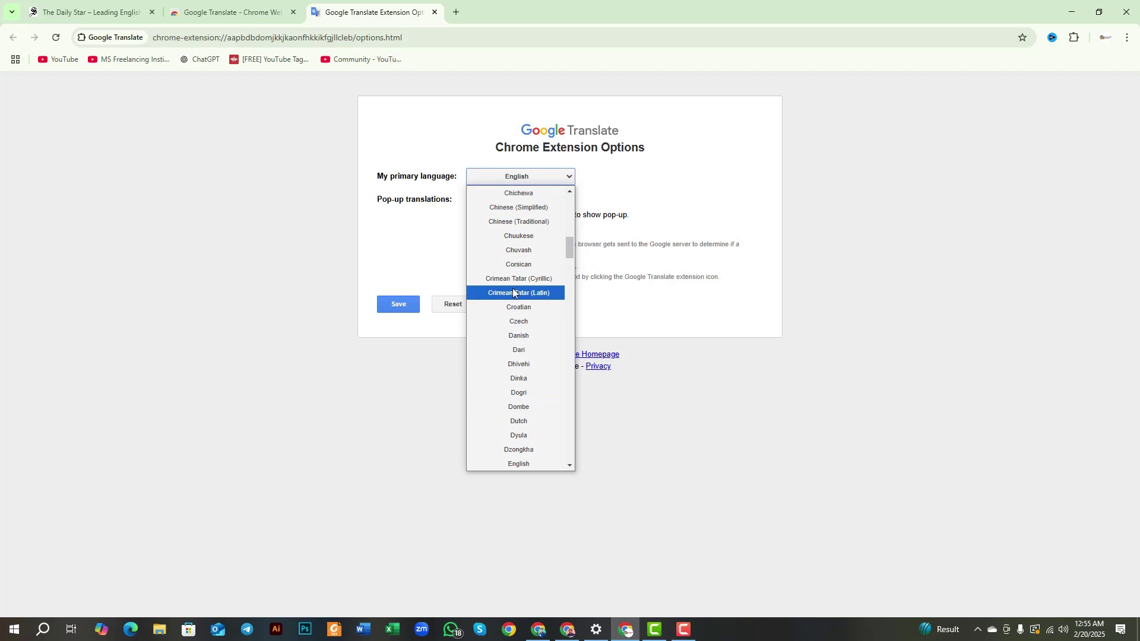
{"action": "scroll", "coordinate": [513, 291], "scroll_direction": "up", "scroll_amount": 13}
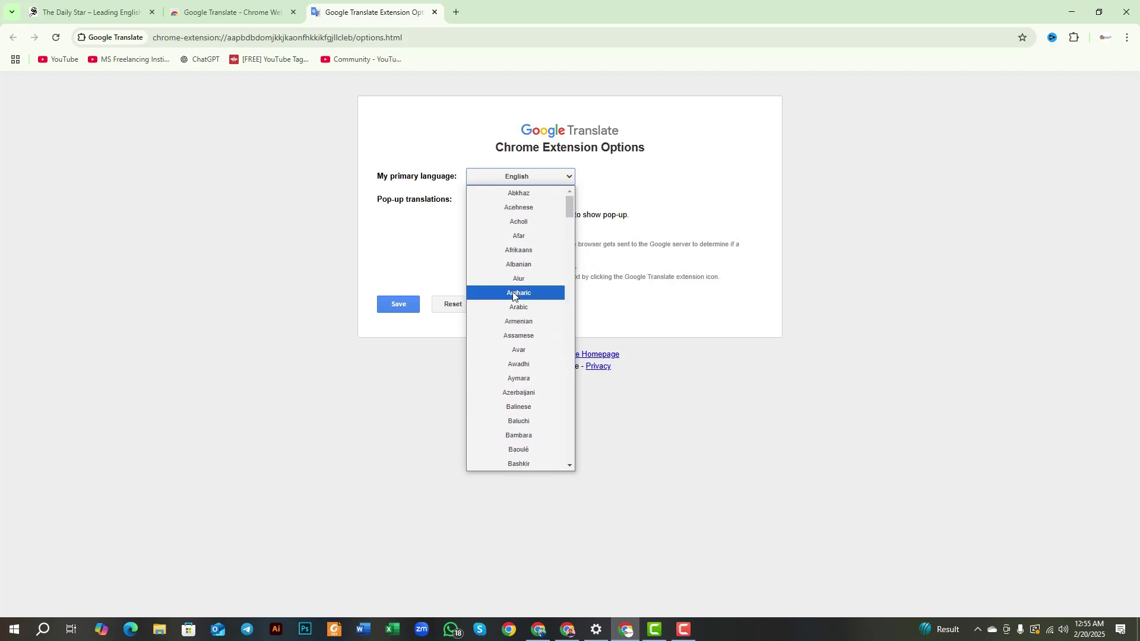
{"action": "scroll", "coordinate": [535, 380], "scroll_direction": "down", "scroll_amount": 4}
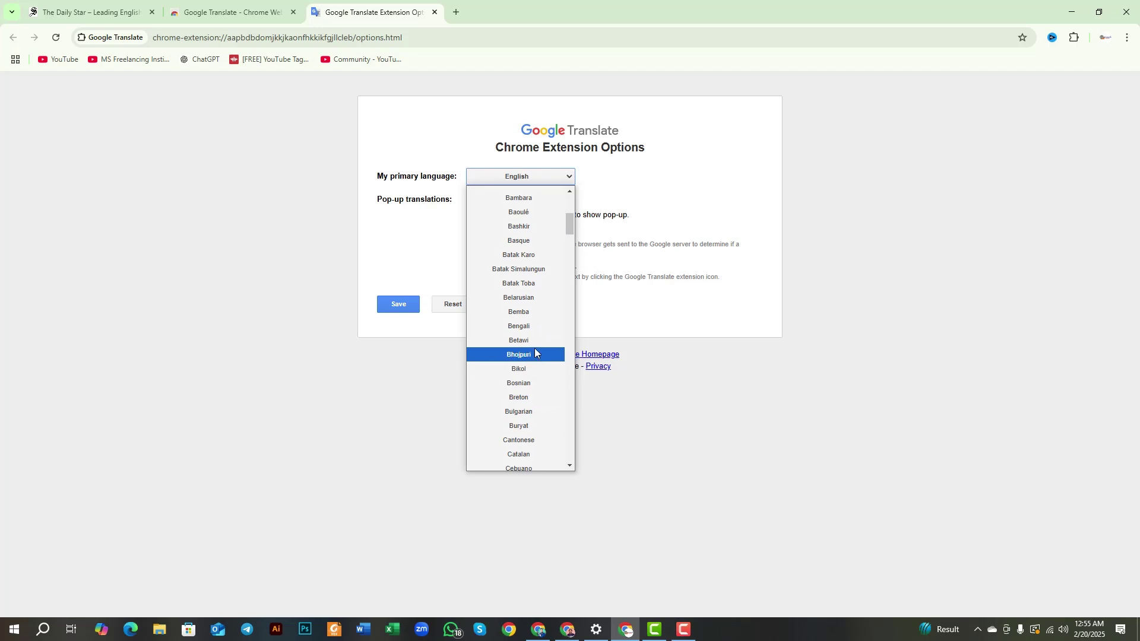
{"action": "scroll", "coordinate": [525, 304], "scroll_direction": "up", "scroll_amount": 2}
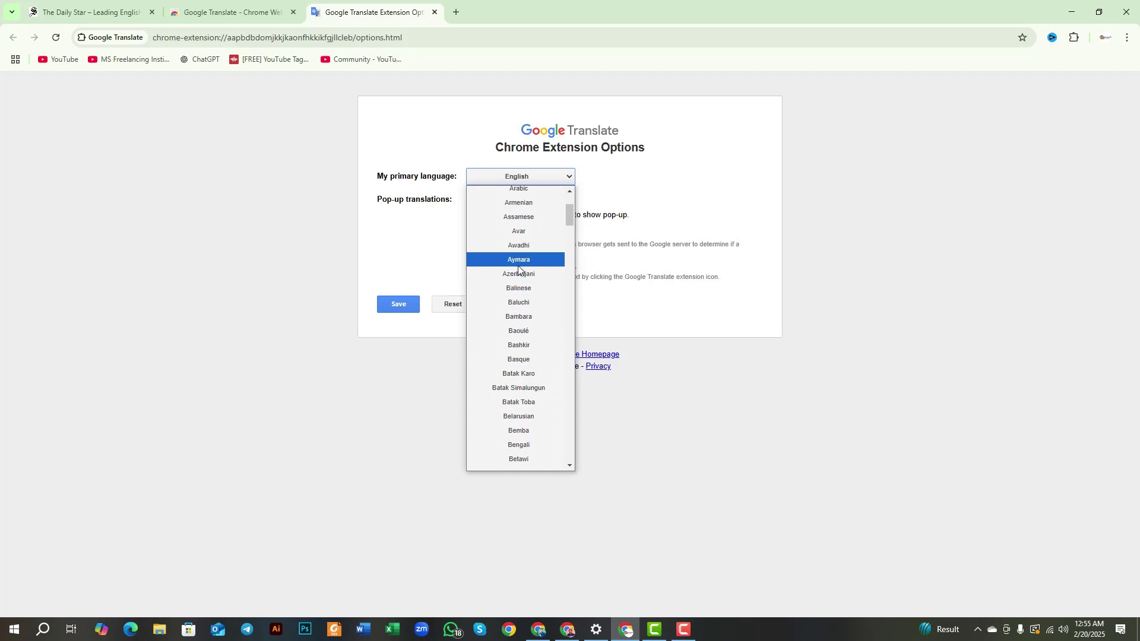
{"action": "scroll", "coordinate": [522, 277], "scroll_direction": "down", "scroll_amount": 2}
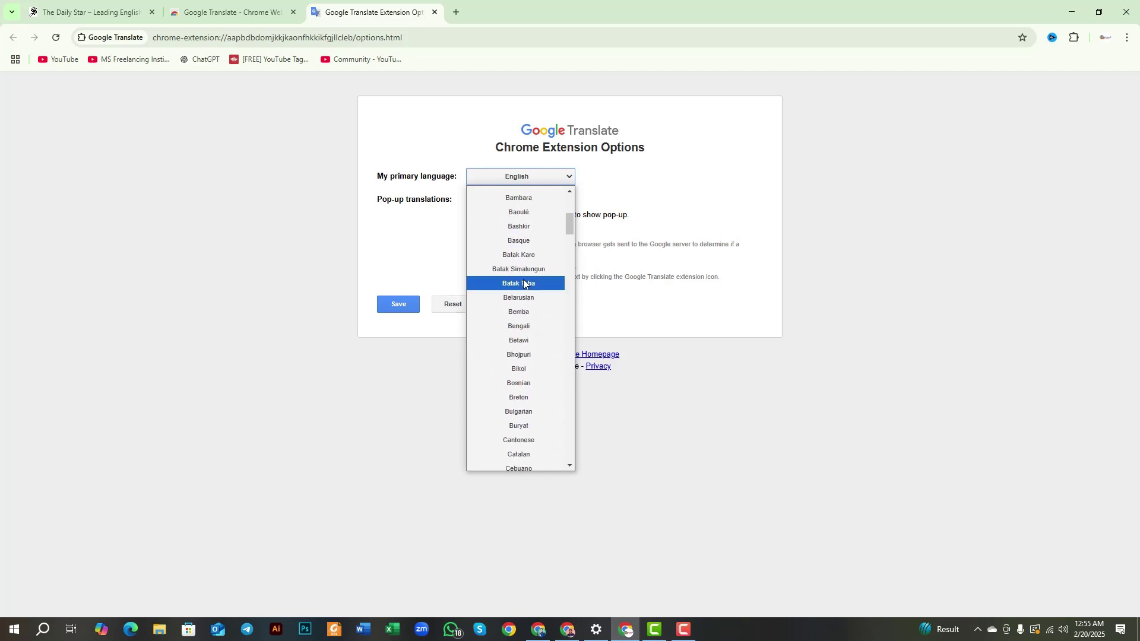
{"action": "left_click", "coordinate": [523, 328]}
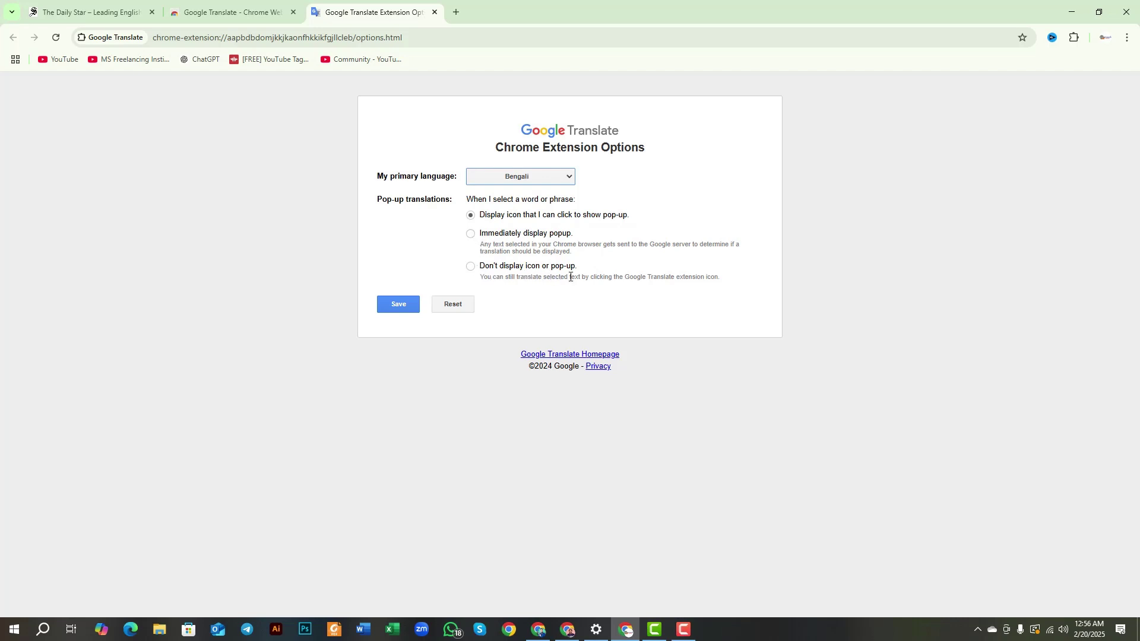
- Set pop-up translations to "Immediately display popup", save the extension options and close the options page
{"action": "left_click", "coordinate": [472, 234]}
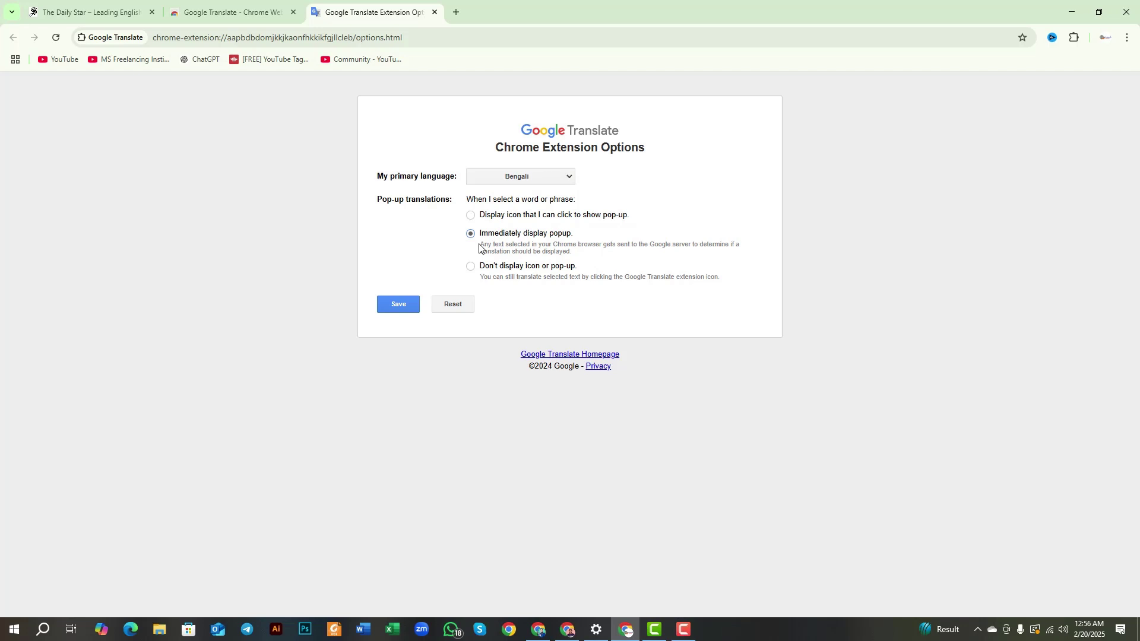
{"action": "left_click", "coordinate": [399, 304]}
{"action": "left_click", "coordinate": [434, 13]}
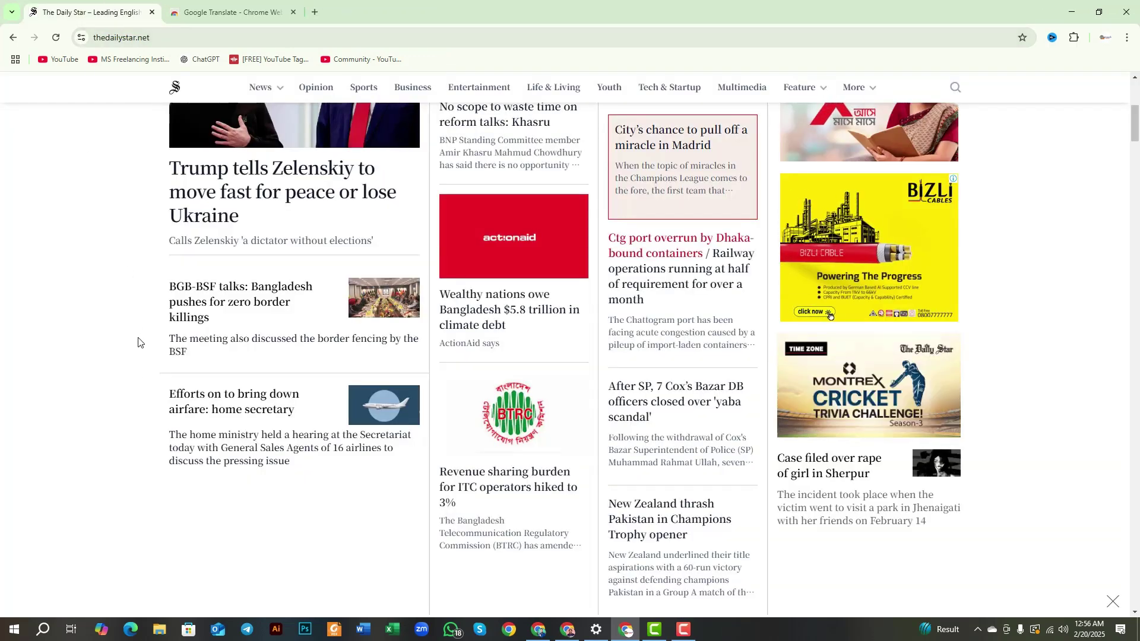
- Highlight the sentence "The meeting also discussed the border fencing by the BSF" twice to view its Bengali translation, clearing the selection each time
{"action": "left_click_drag", "start_coordinate": [169, 340], "coordinate": [190, 354]}
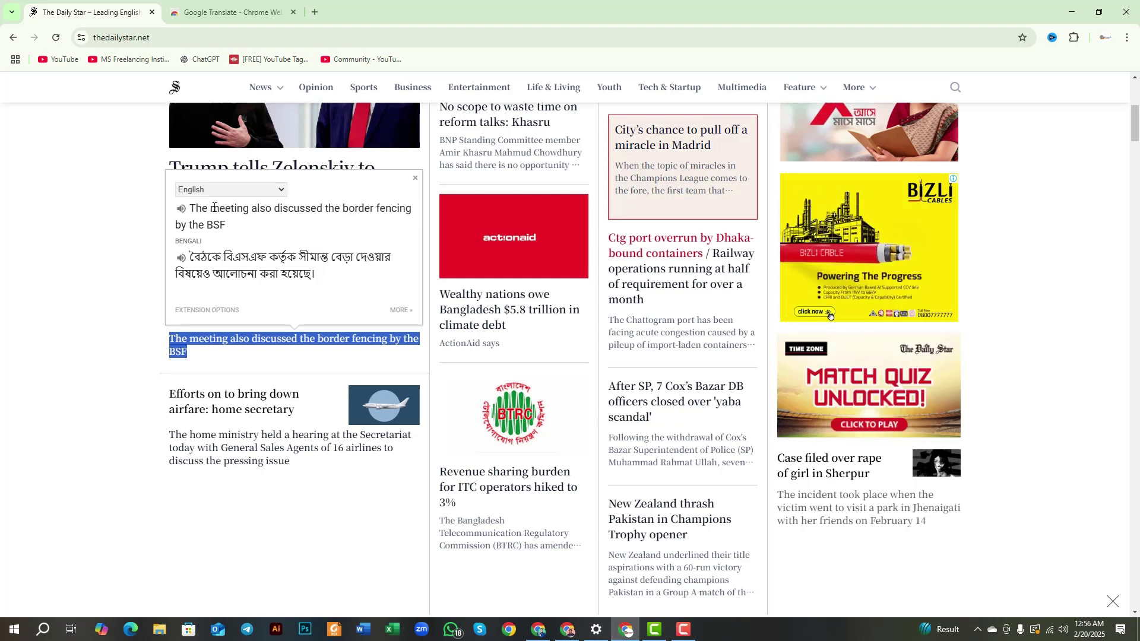
{"action": "left_click", "coordinate": [149, 356]}
{"action": "left_click_drag", "start_coordinate": [170, 338], "coordinate": [190, 355]}
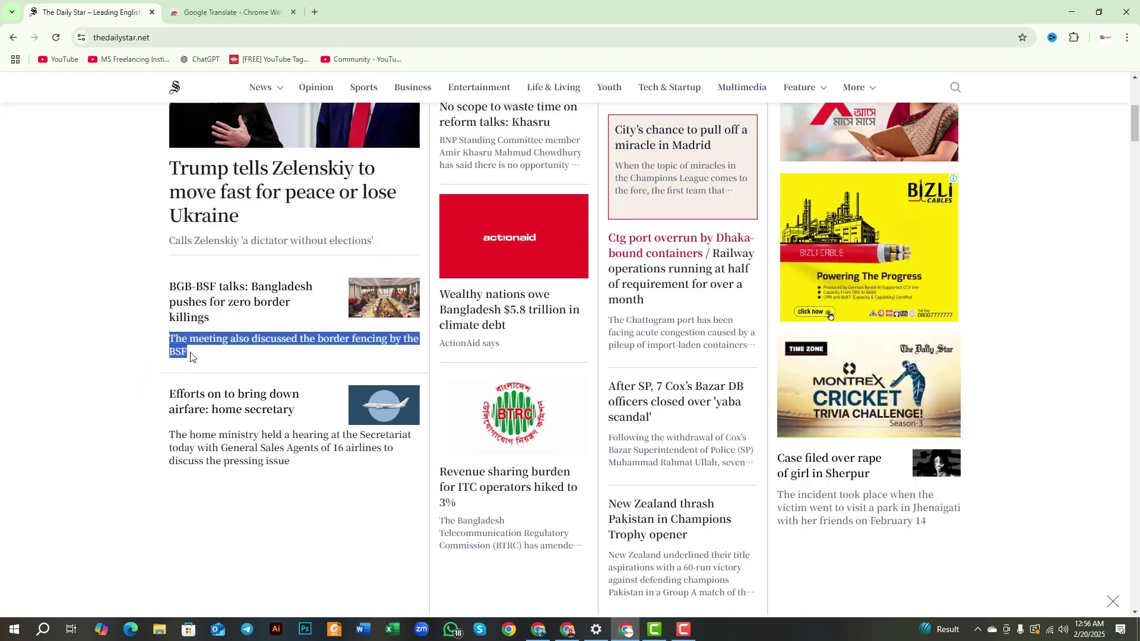
{"action": "left_click", "coordinate": [189, 352]}
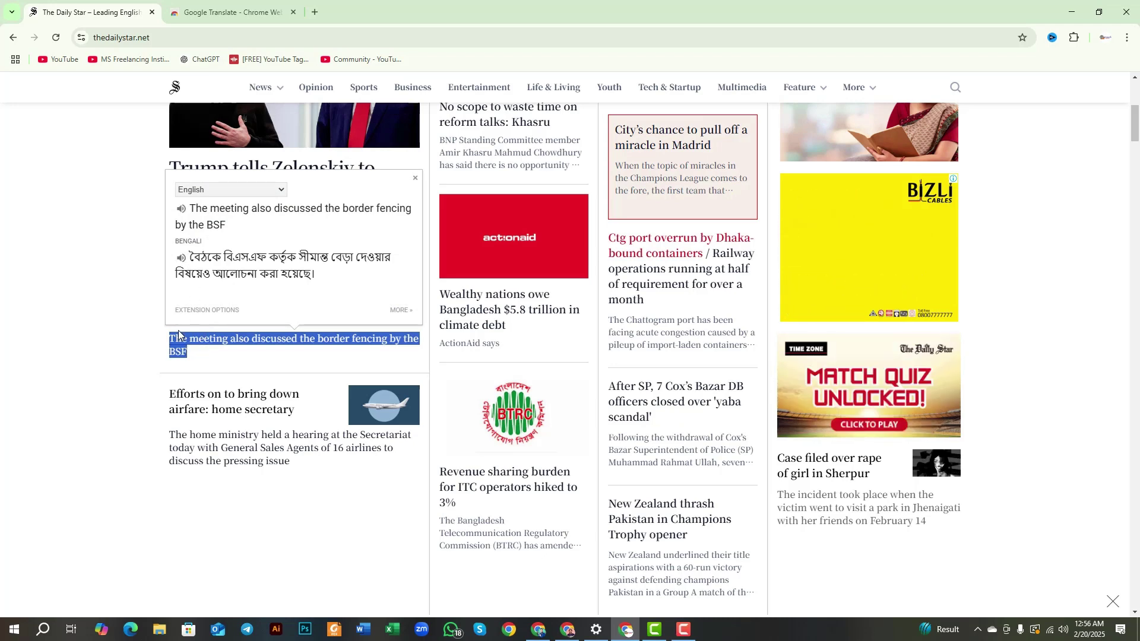
{"action": "left_click", "coordinate": [164, 399]}
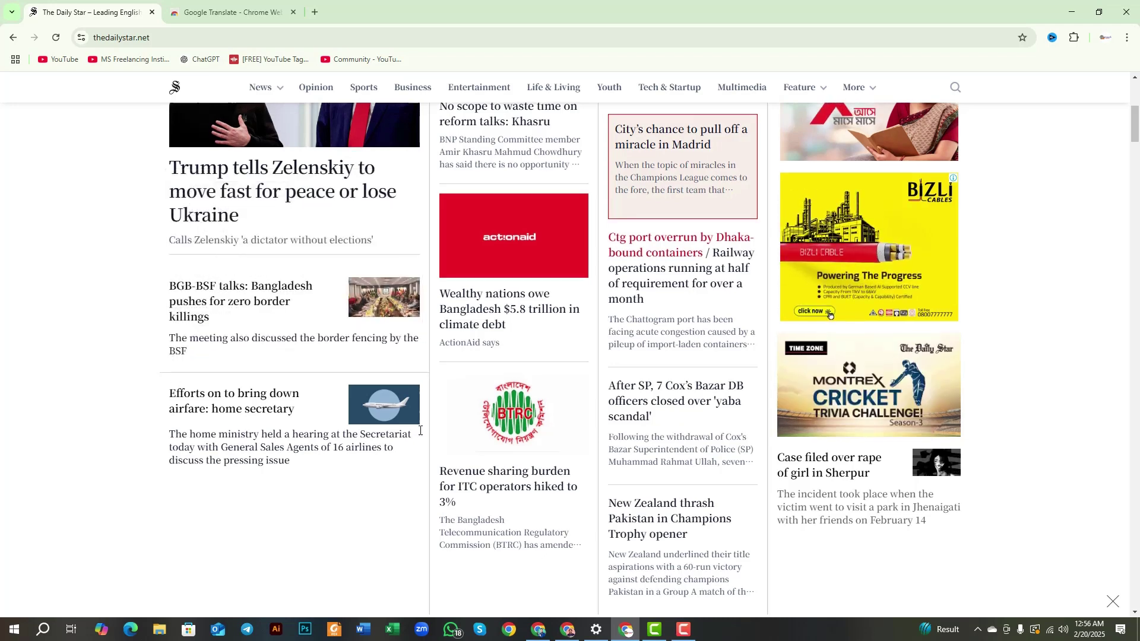
- Highlight the "Dhaka's Culinary Street Performers" headline and its summary to view their Bengali translation
{"action": "scroll", "coordinate": [547, 410], "scroll_direction": "down", "scroll_amount": 8}
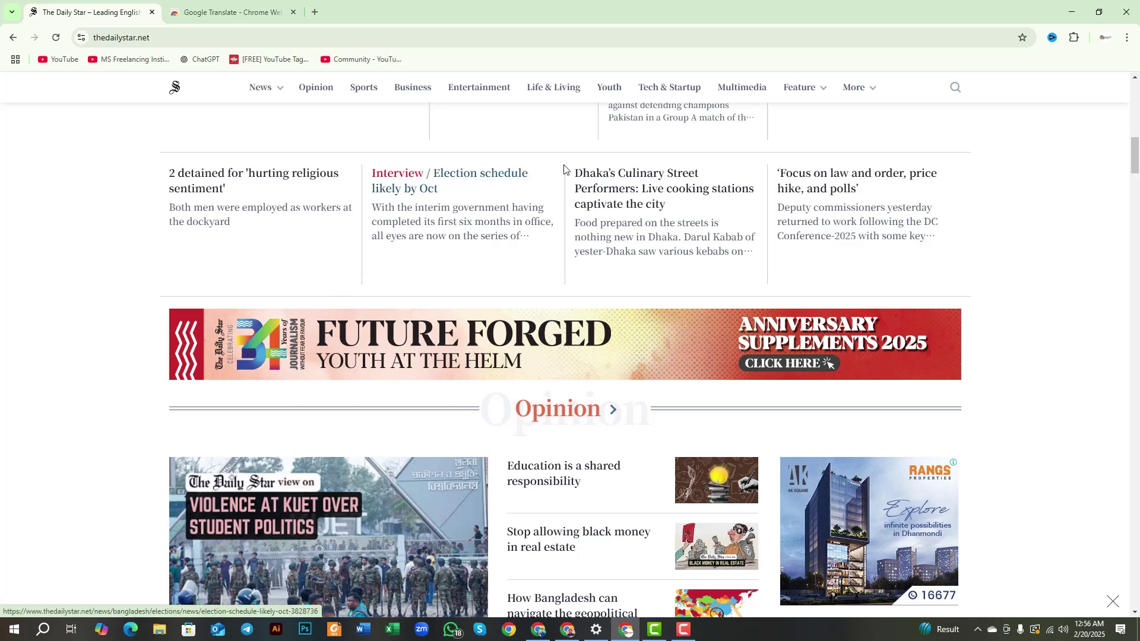
{"action": "left_click_drag", "start_coordinate": [574, 170], "coordinate": [755, 257]}
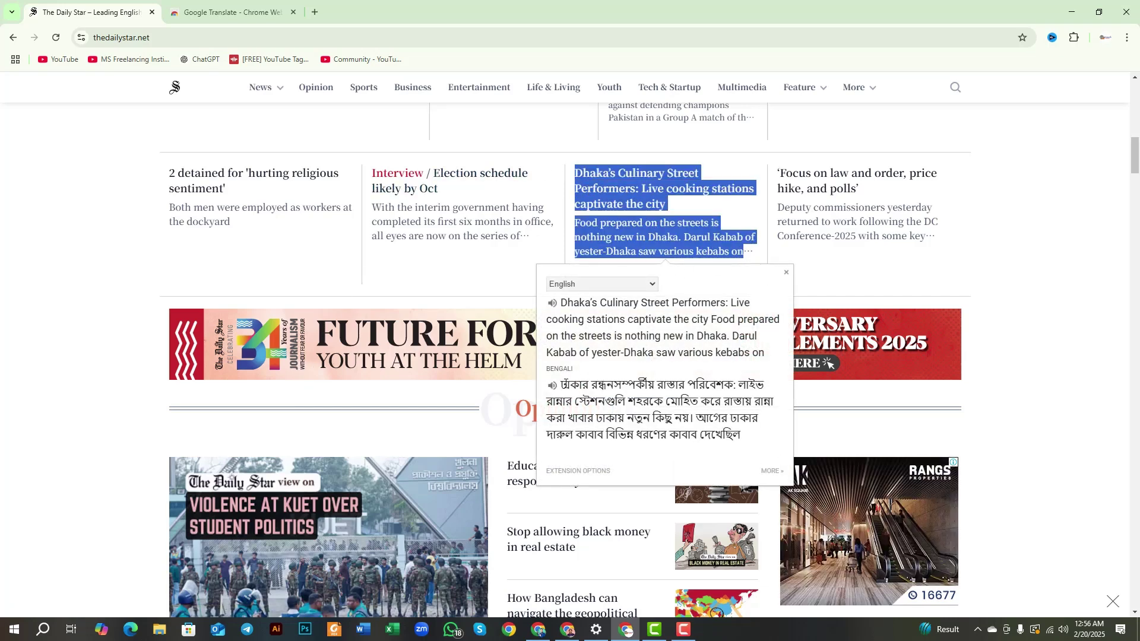
- Highlight both the Dubai spectator and Pakistan Champions Trophy stories in the Sports section to check for a translation, and clear the selection
{"action": "scroll", "coordinate": [603, 351], "scroll_direction": "down", "scroll_amount": 13}
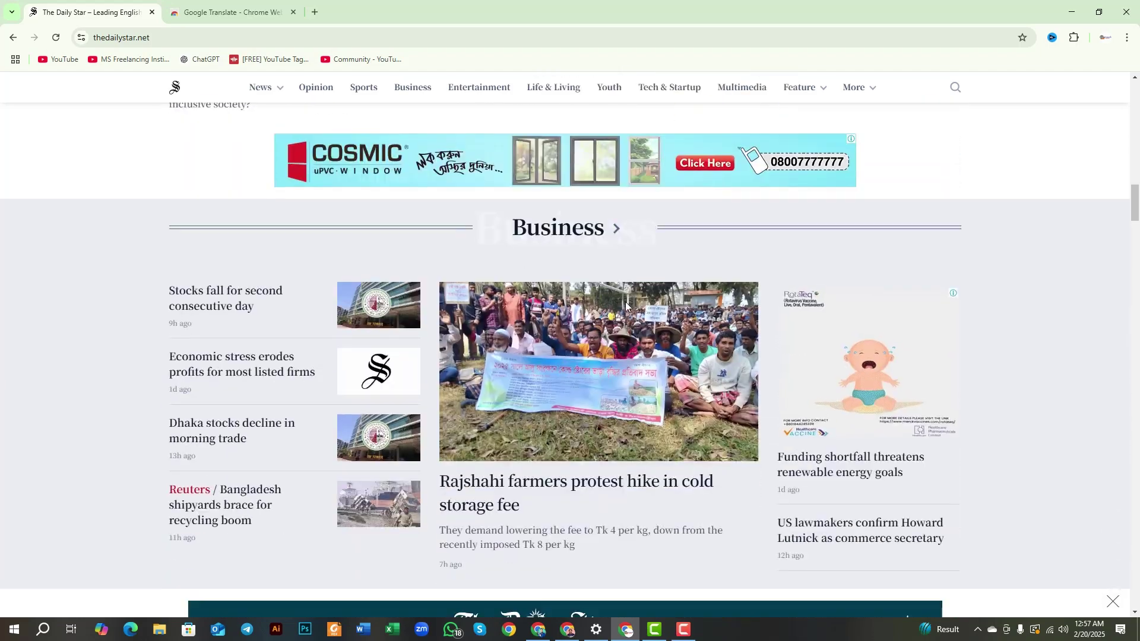
{"action": "scroll", "coordinate": [626, 305], "scroll_direction": "down", "scroll_amount": 3}
{"action": "scroll", "coordinate": [580, 290], "scroll_direction": "up", "scroll_amount": 6}
{"action": "scroll", "coordinate": [566, 295], "scroll_direction": "down", "scroll_amount": 14}
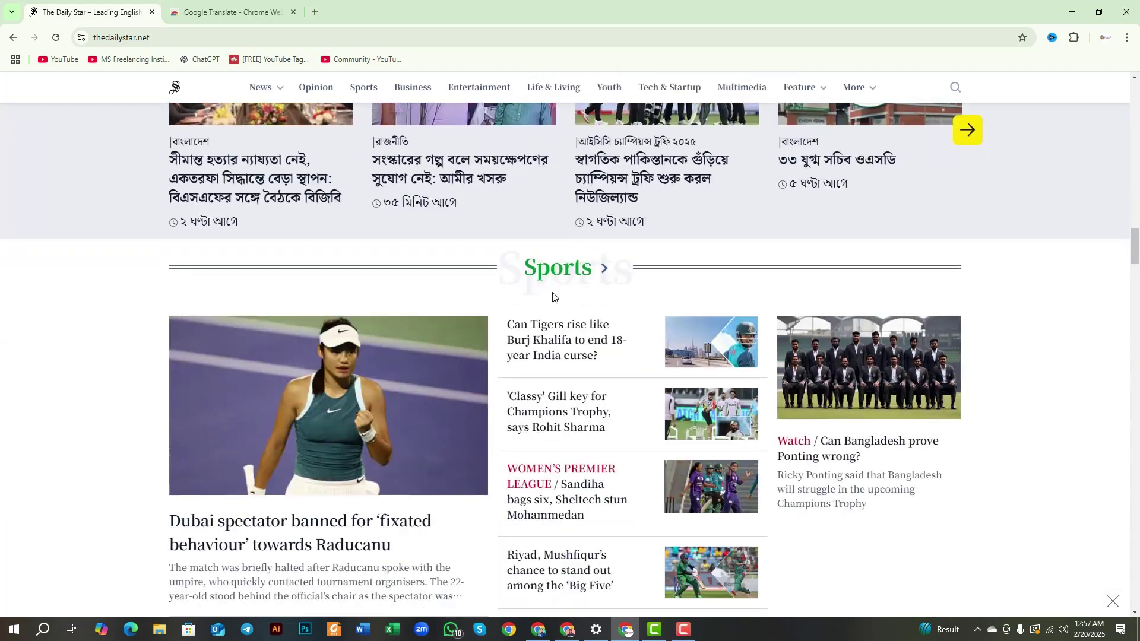
{"action": "scroll", "coordinate": [552, 297], "scroll_direction": "down", "scroll_amount": 6}
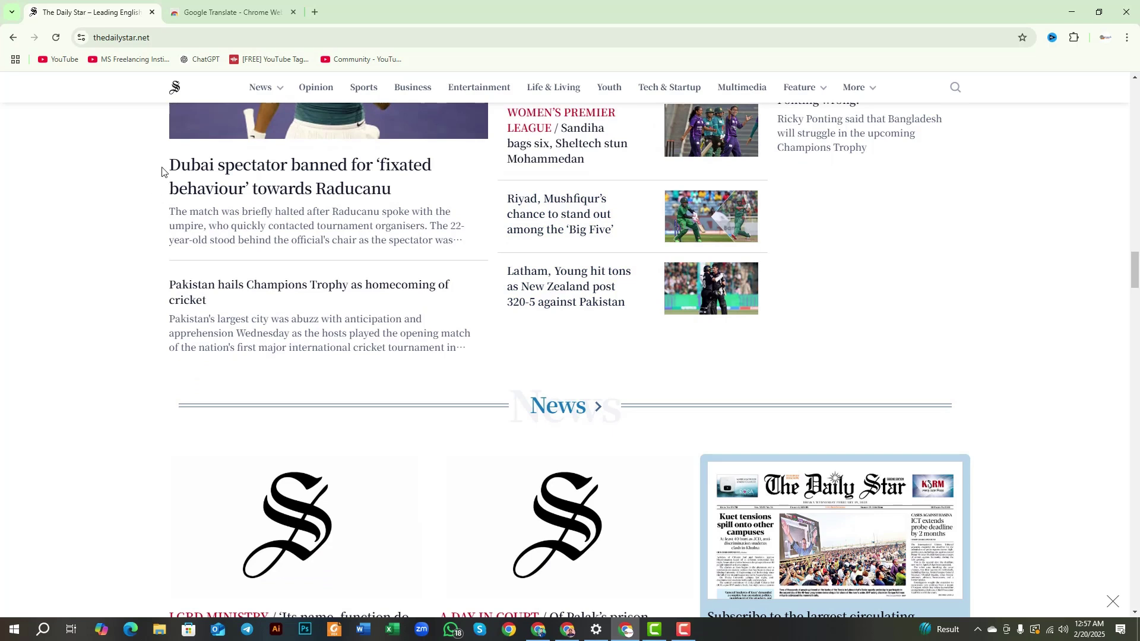
{"action": "left_click_drag", "start_coordinate": [161, 172], "coordinate": [459, 351]}
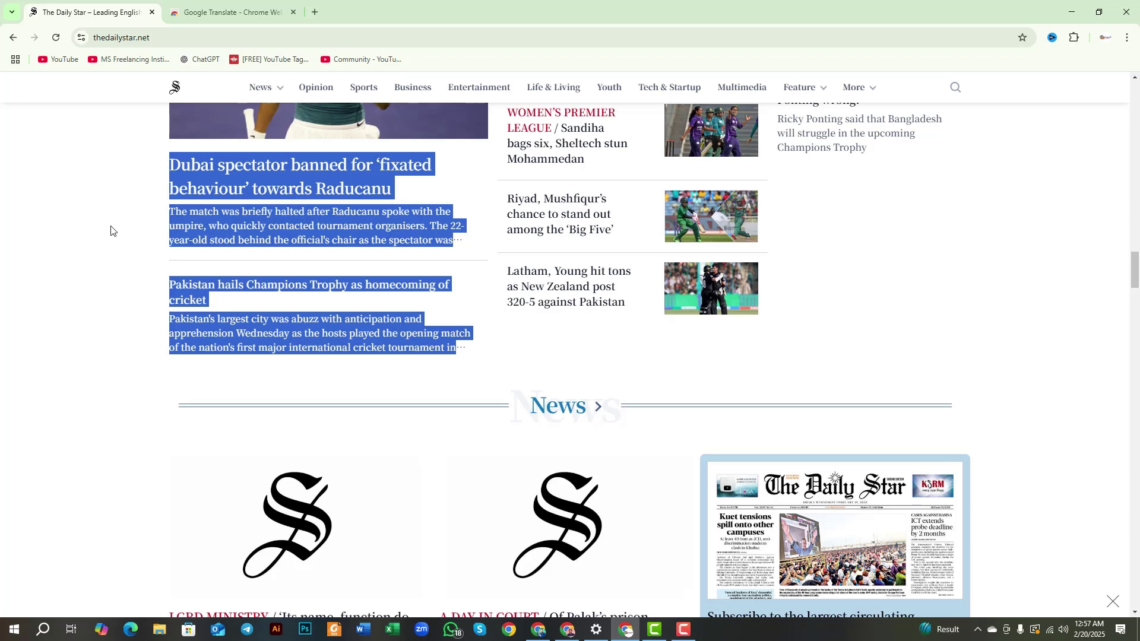
{"action": "left_click", "coordinate": [124, 238]}
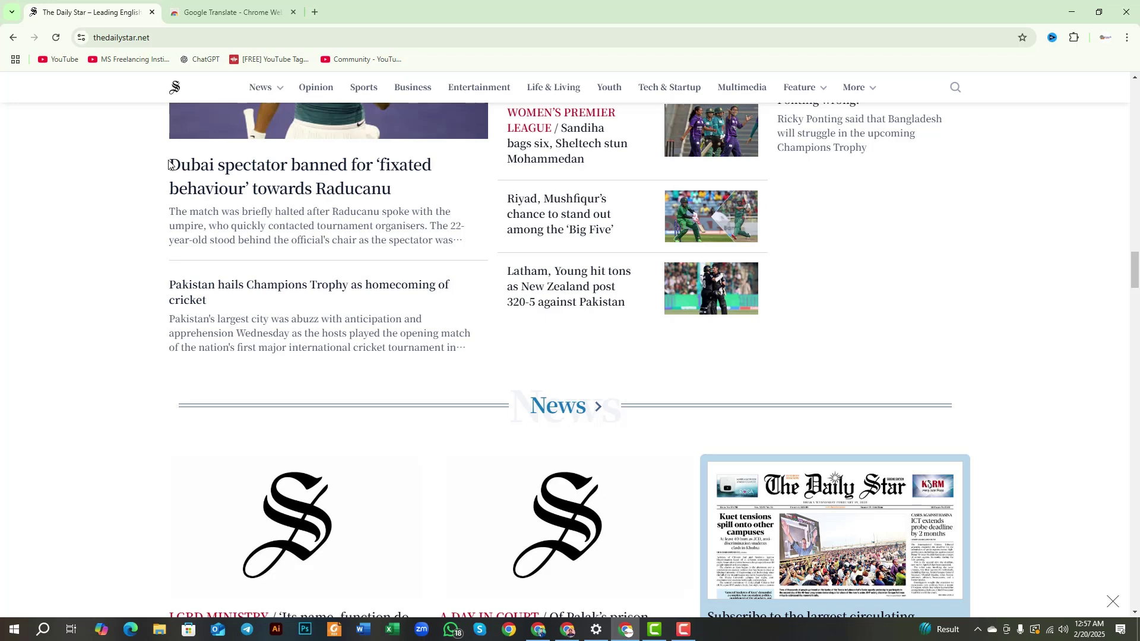
- Highlight only the headline "Dubai spectator banned for 'fixated behaviour' towards Raducanu" to view its Bengali translation
{"action": "left_click_drag", "start_coordinate": [170, 165], "coordinate": [439, 223]}
{"action": "left_click", "coordinate": [161, 185]}
{"action": "left_click_drag", "start_coordinate": [167, 167], "coordinate": [395, 199]}
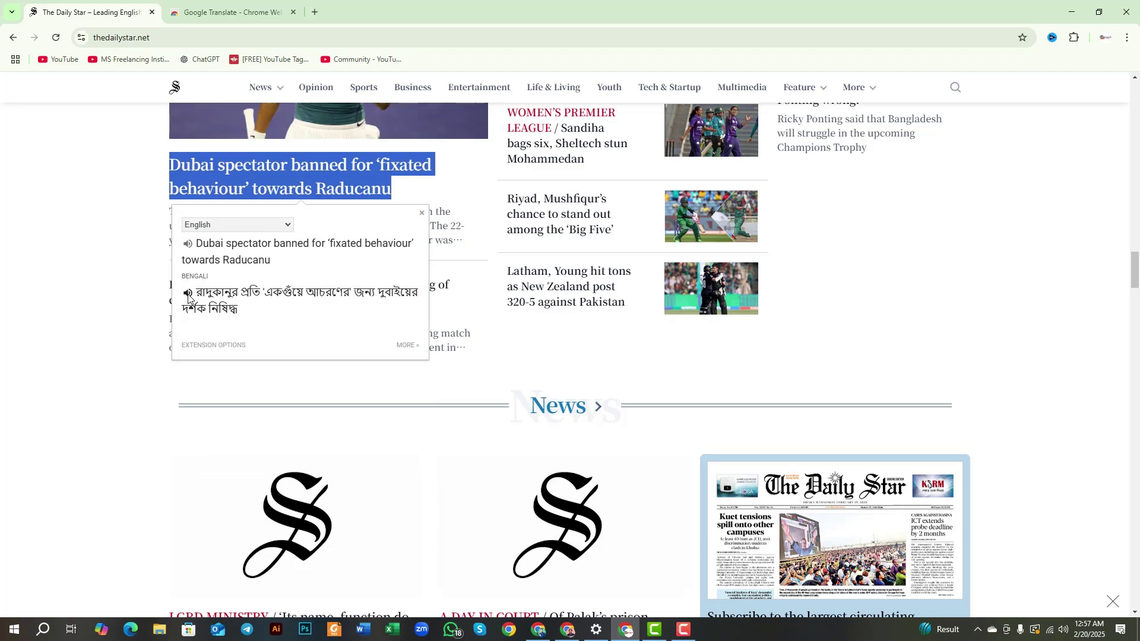
{"action": "scroll", "coordinate": [132, 330], "scroll_direction": "up", "scroll_amount": 7}
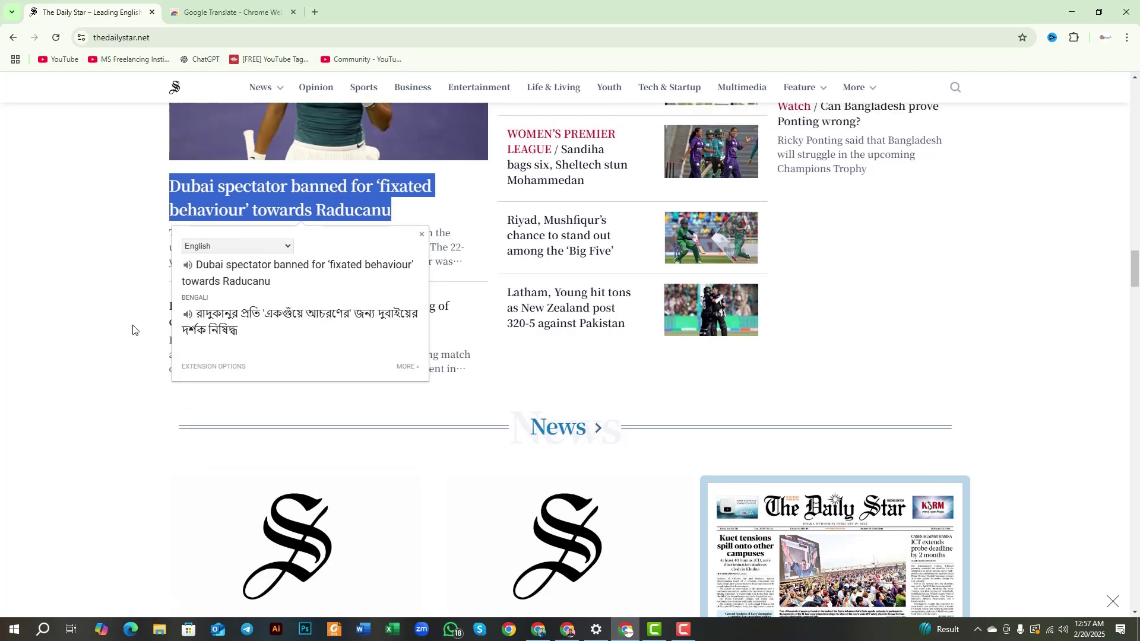
{"action": "scroll", "coordinate": [133, 330], "scroll_direction": "up", "scroll_amount": 9}
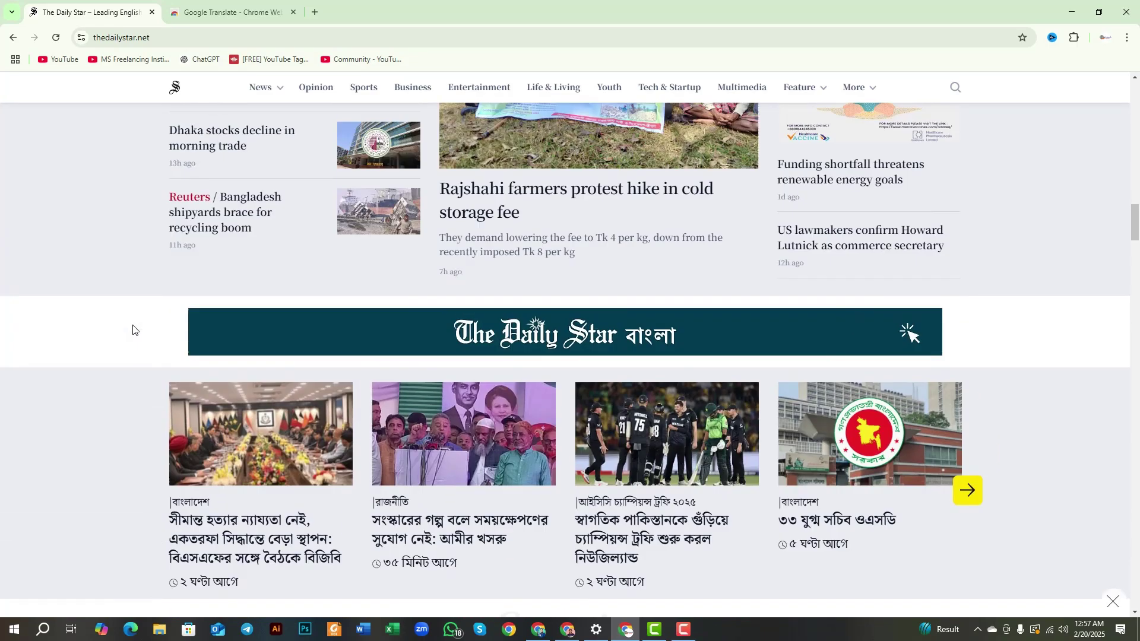
{"action": "scroll", "coordinate": [133, 331], "scroll_direction": "up", "scroll_amount": 10}
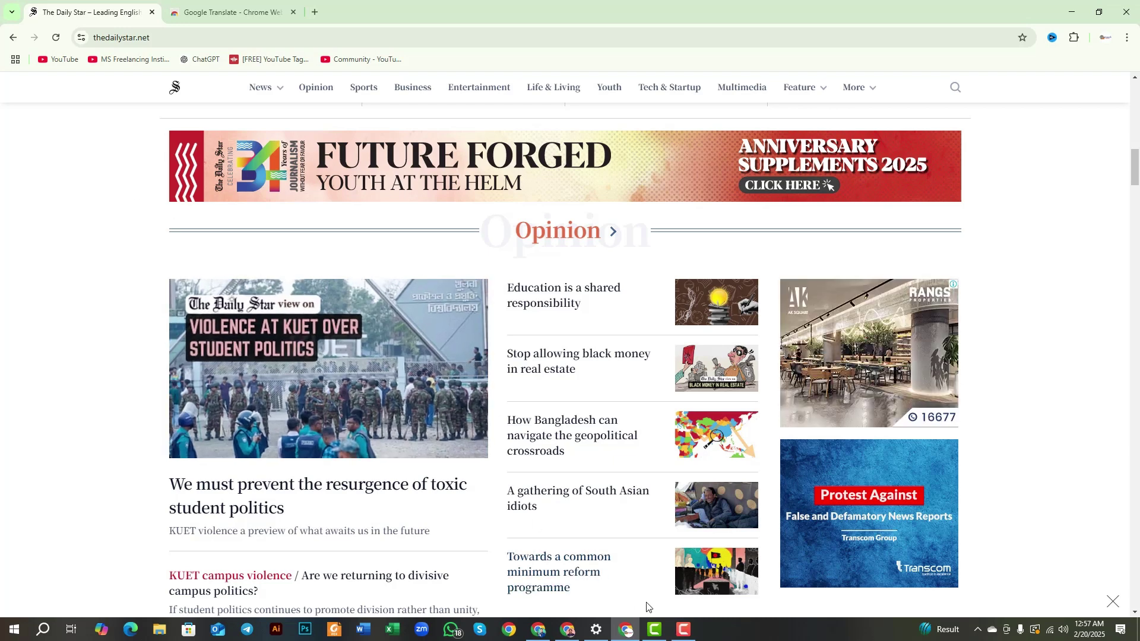
{"action": "left_click", "coordinate": [684, 630]}
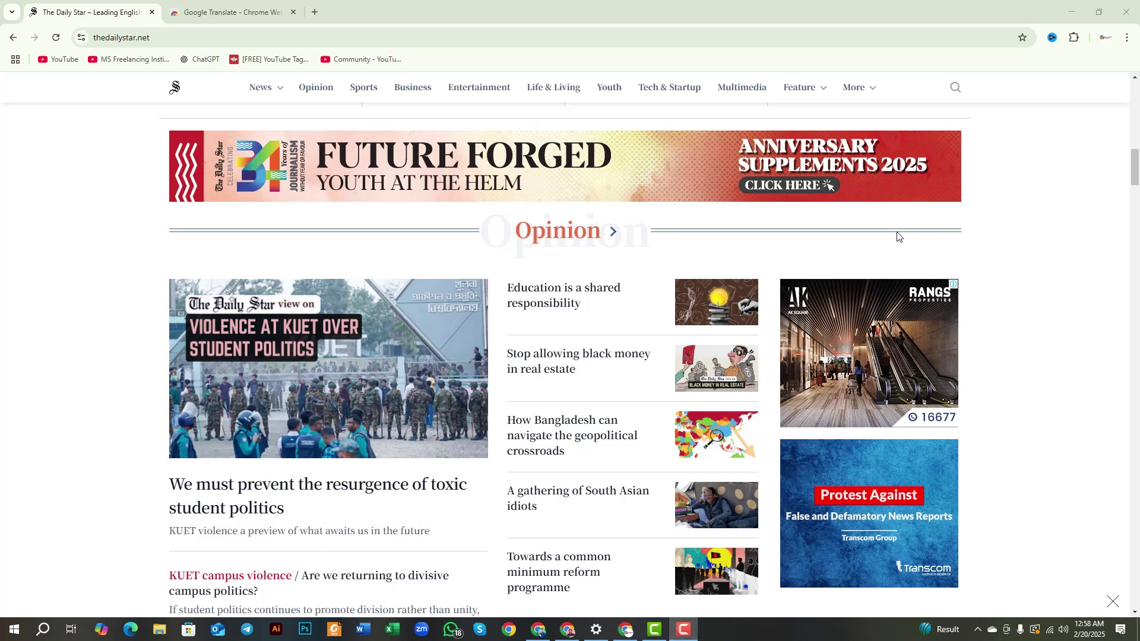